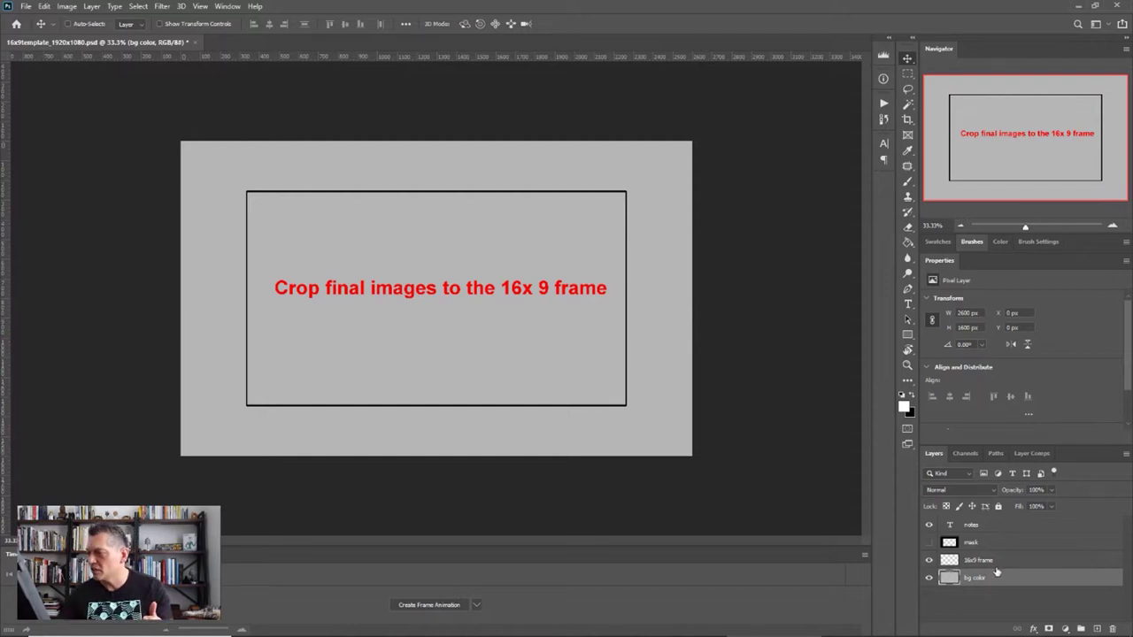
Step: Preview the template without its background by toggling the visibility of the 16x9 frame and bg color layers
click(930, 560)
click(929, 560)
click(929, 577)
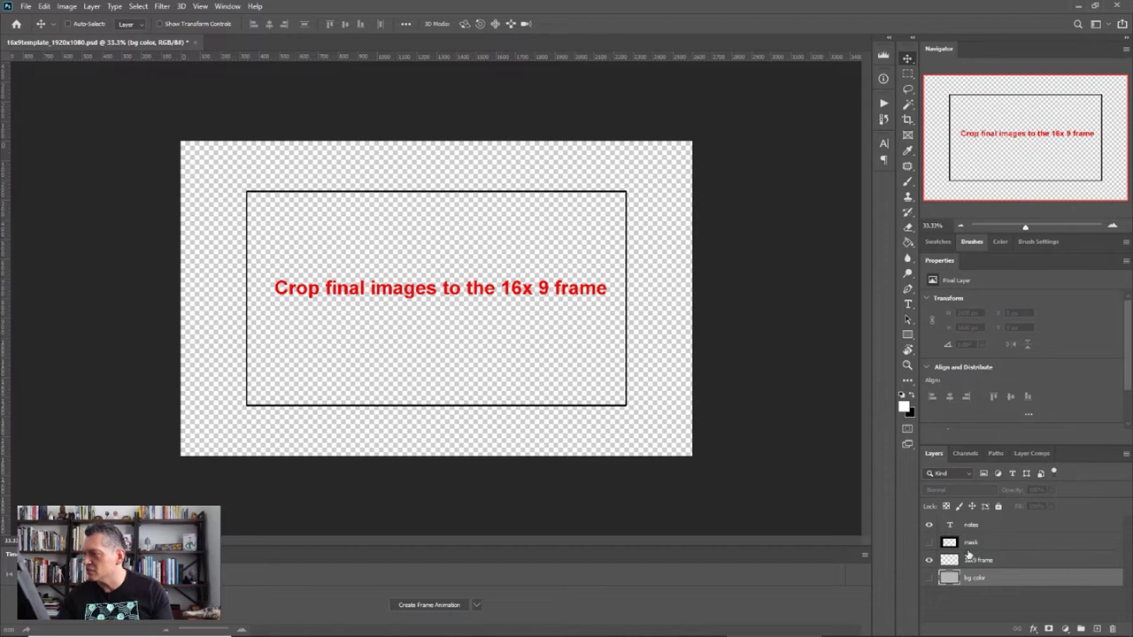
click(928, 577)
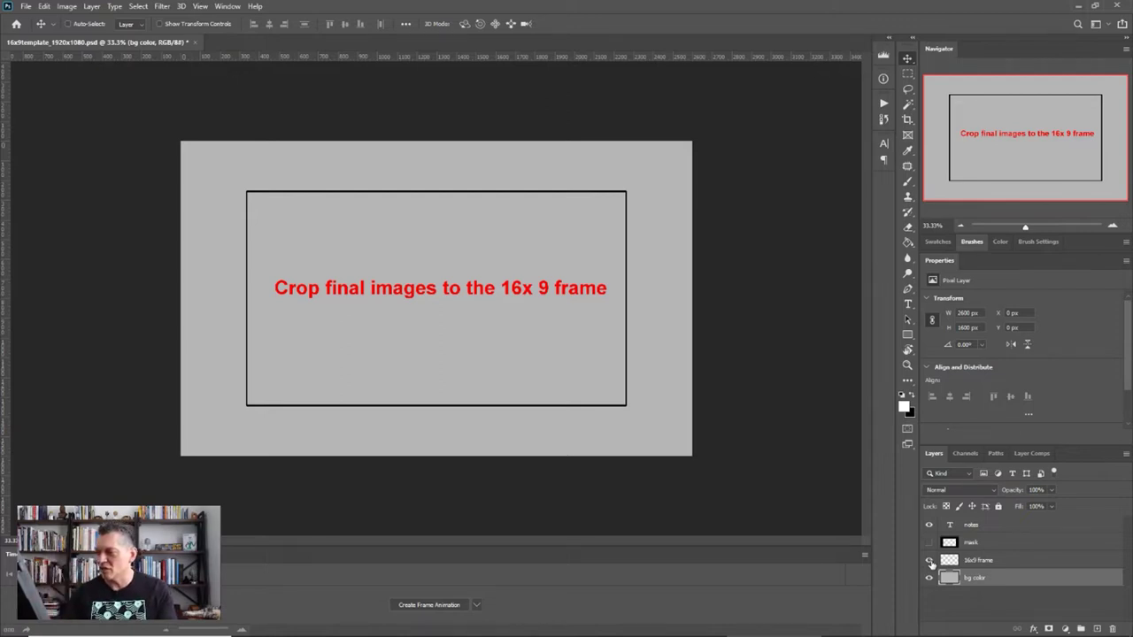
Step: Create a new empty layer and place it directly above the 16x9 frame layer
click(1096, 628)
drag(991, 580, 1018, 552)
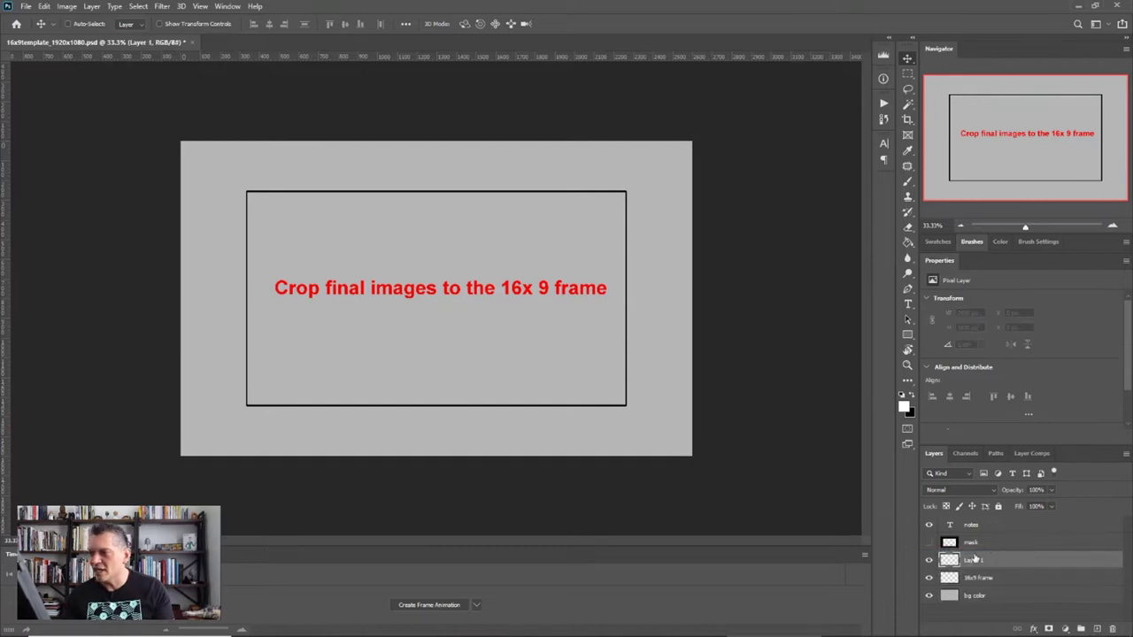
Step: Compare the canvas by toggling the mask, 16x9 frame and bg color layers, restoring the frame view with Layer 1 hidden
click(928, 577)
click(928, 542)
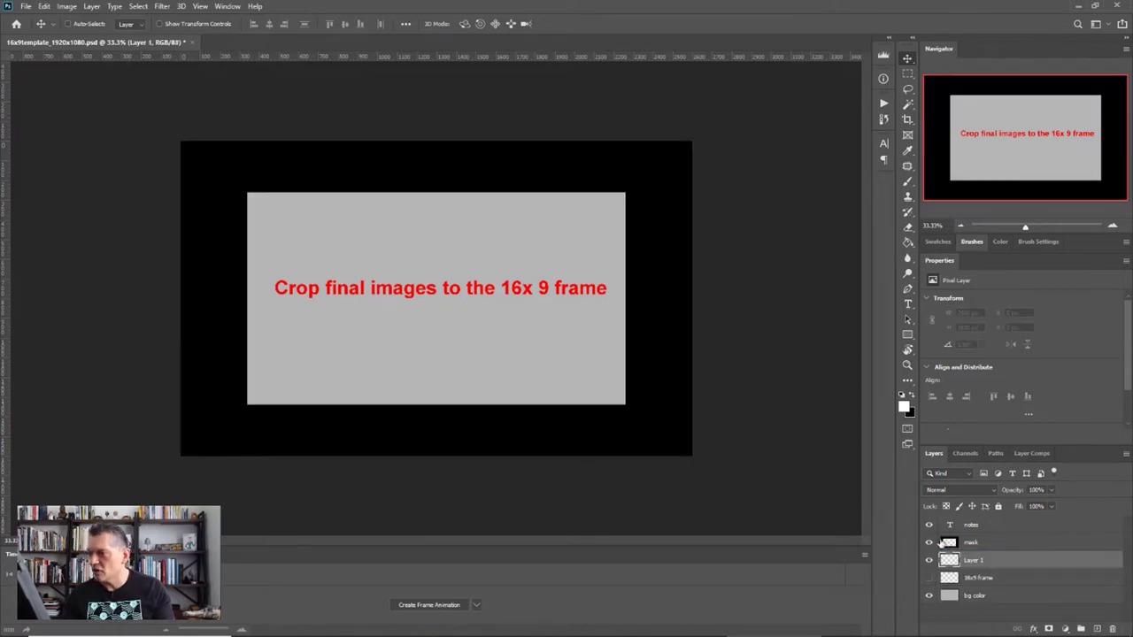
click(928, 541)
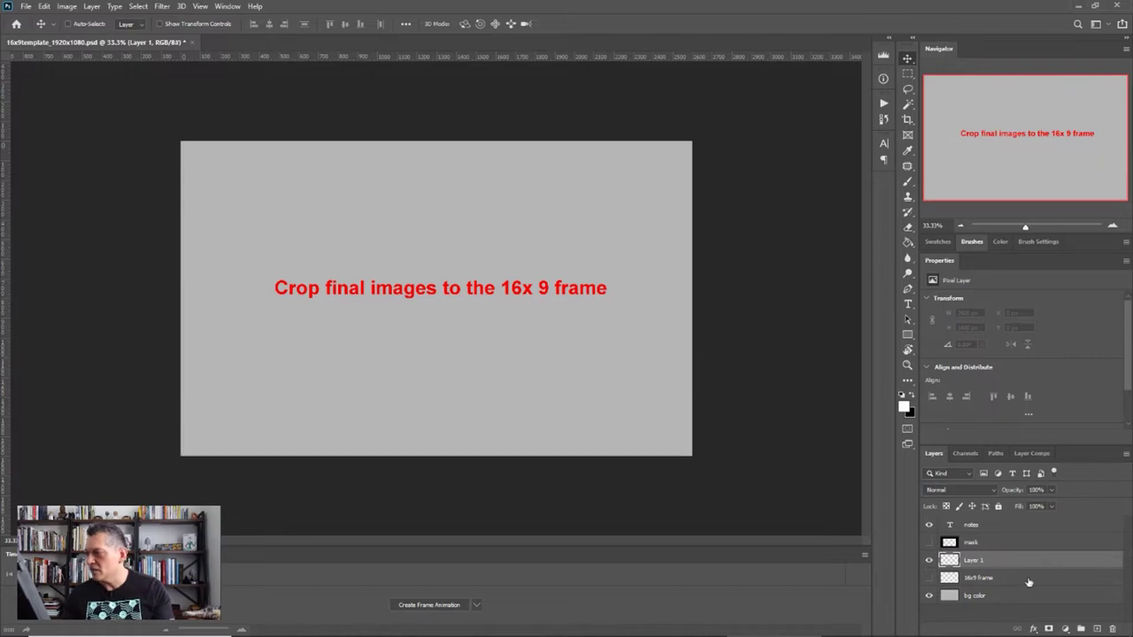
click(928, 595)
click(928, 596)
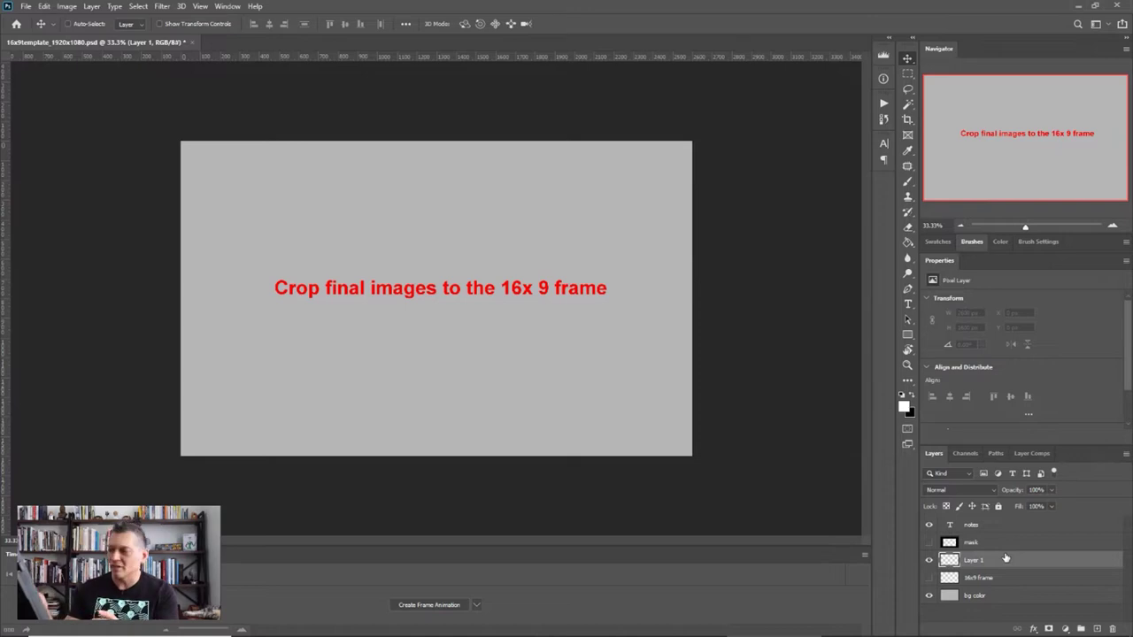
click(928, 559)
click(930, 577)
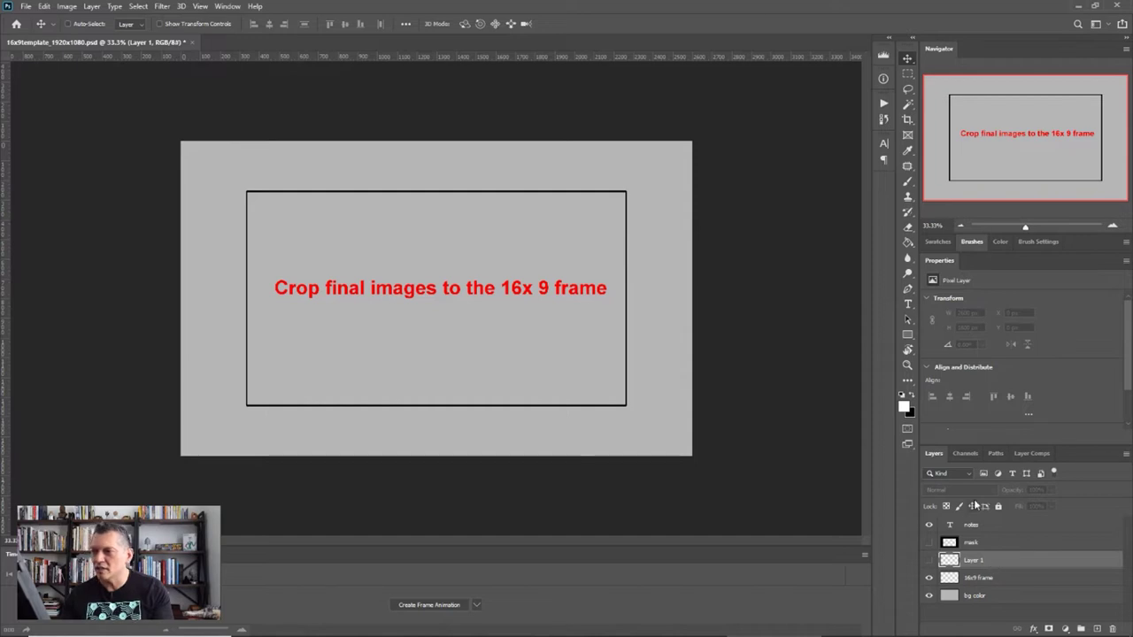
Step: Make Layer 1 visible and brush a loose white scribble on it that crosses the frame's edge
key(b)
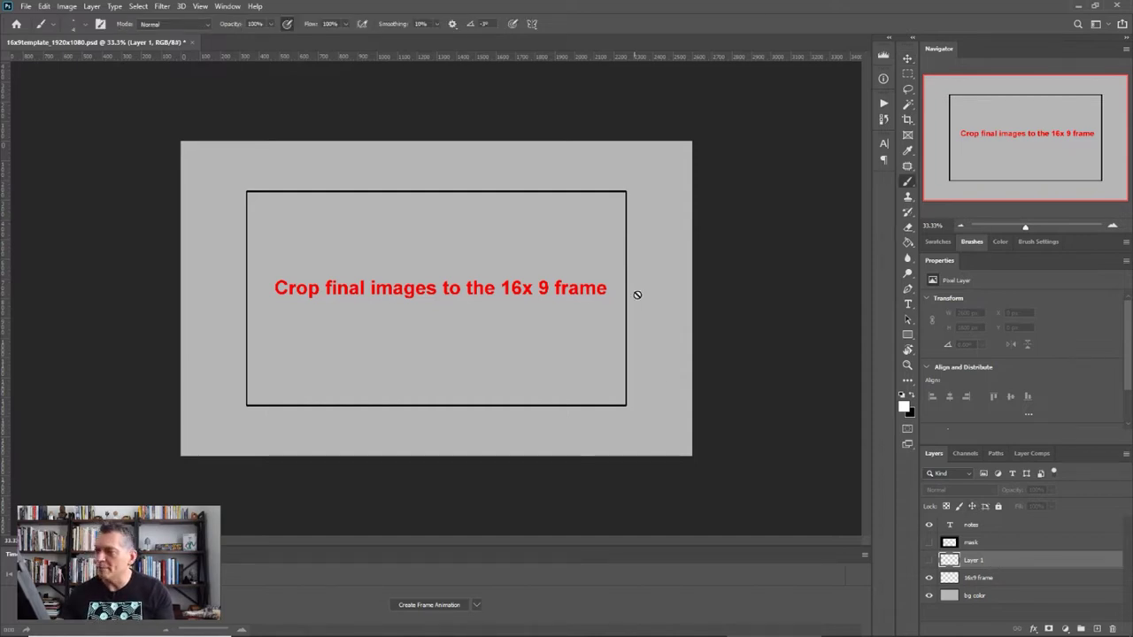
click(630, 318)
click(553, 239)
click(929, 560)
mouse_move(616, 332)
mouse_down()
mouse_move(610, 356)
mouse_move(630, 285)
mouse_move(407, 292)
mouse_move(450, 239)
mouse_move(527, 295)
mouse_up()
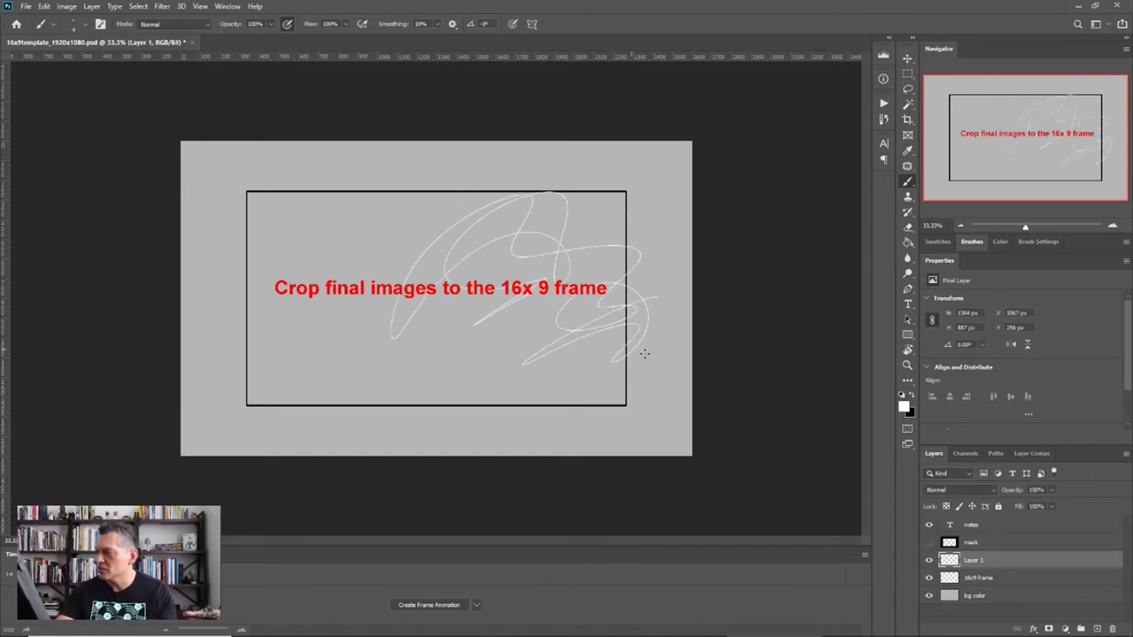
Step: Move the 16x9 frame layer above Layer 1 and toggle its visibility to check it over the scribble
drag(991, 579, 965, 553)
click(929, 560)
click(929, 560)
click(930, 562)
click(929, 561)
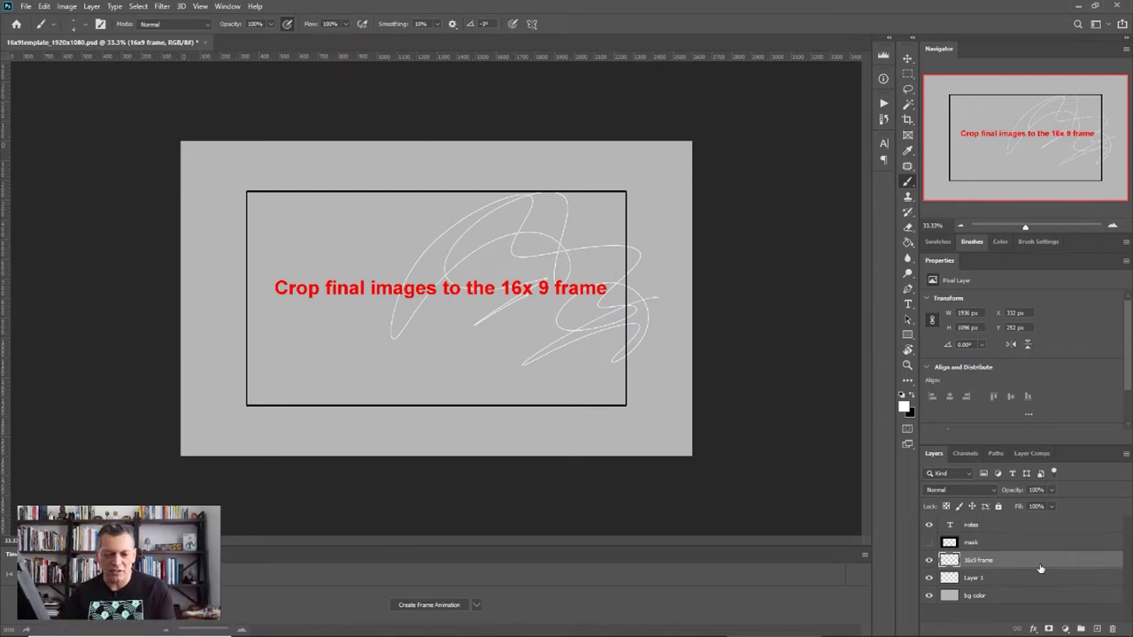
Step: Try shifting the 16x9 frame, and move Layer 1's scribble inside it to about X 764 px, Y 462 px
key(v)
mouse_move(640, 392)
mouse_down()
mouse_move(607, 384)
mouse_move(633, 390)
mouse_up()
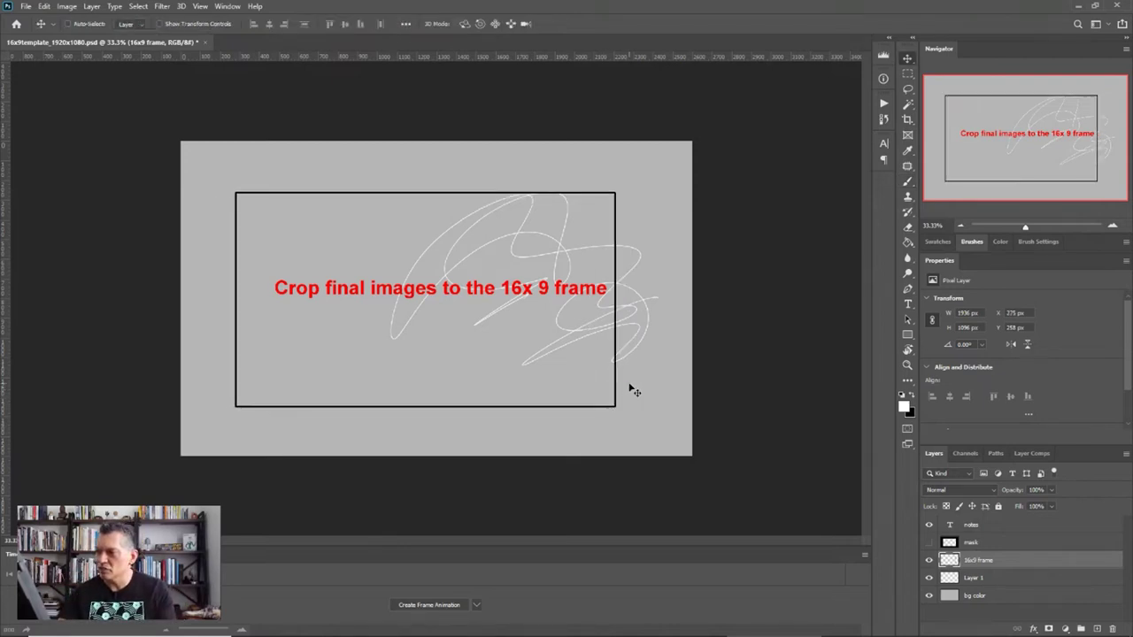
key(alt+bracketleft)
mouse_move(622, 435)
mouse_down()
mouse_move(580, 419)
mouse_move(649, 386)
mouse_move(594, 321)
mouse_move(495, 417)
mouse_move(579, 378)
mouse_move(513, 418)
mouse_move(649, 451)
mouse_move(556, 430)
mouse_move(583, 435)
mouse_move(574, 409)
mouse_up()
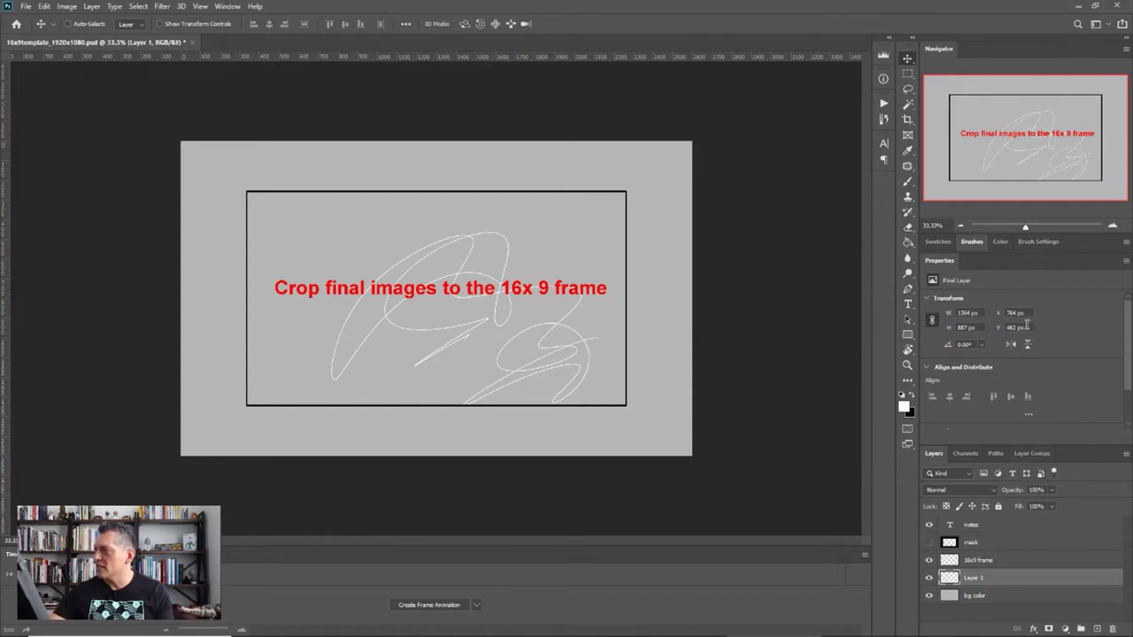
Step: Show the actions in Button Mode and run the Blueline action on Layer 1, reverting it once and running it again
click(883, 104)
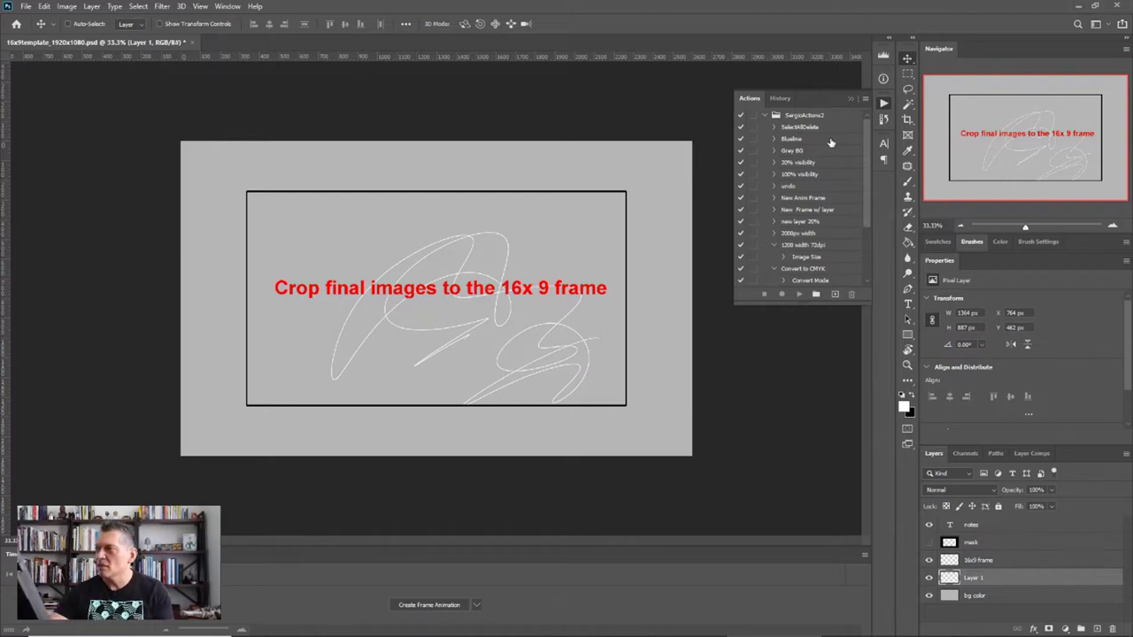
click(865, 98)
click(903, 102)
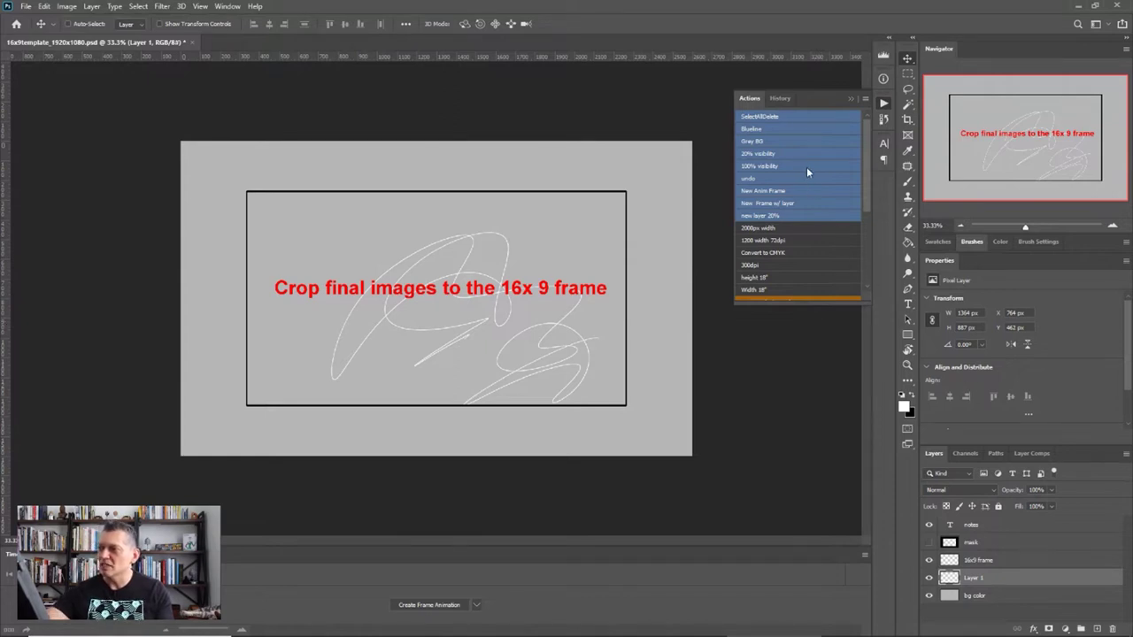
click(782, 127)
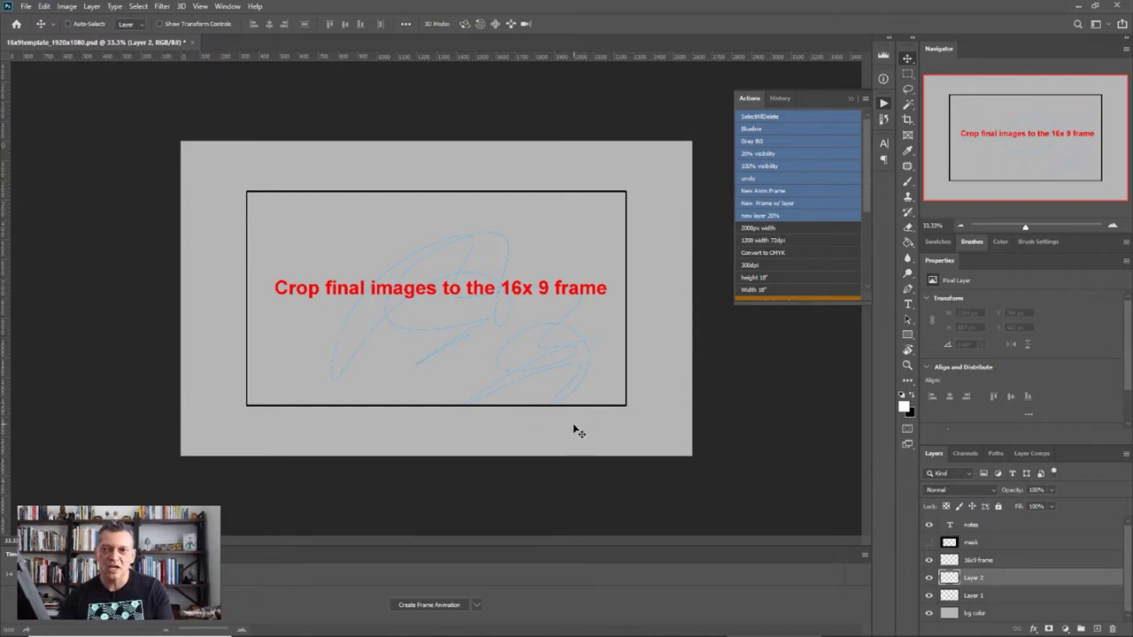
key(Delete)
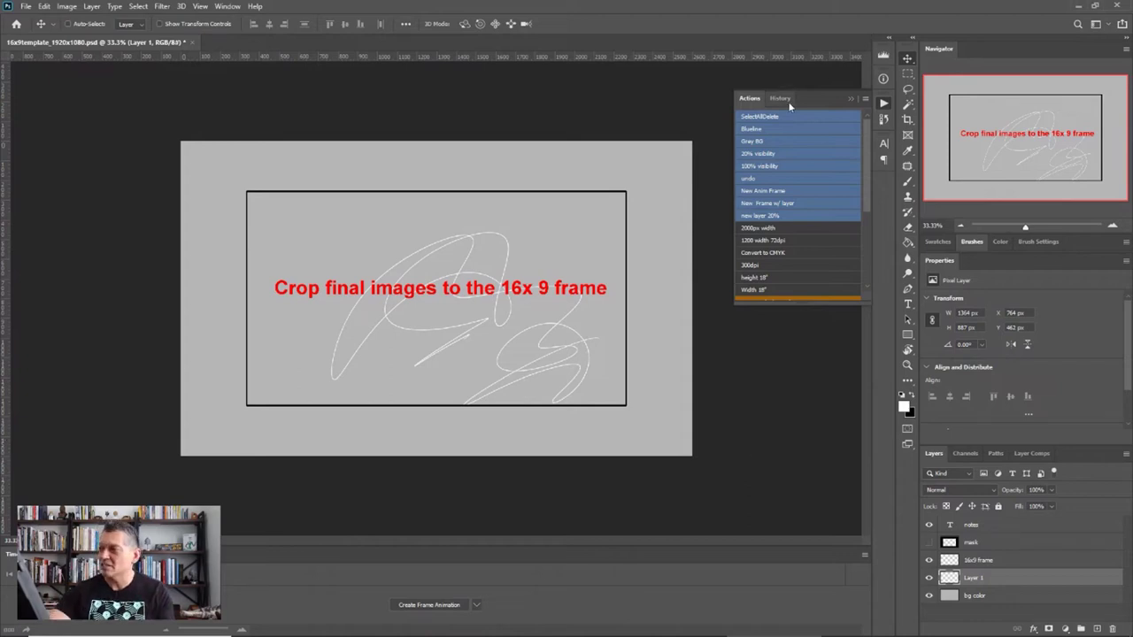
click(778, 130)
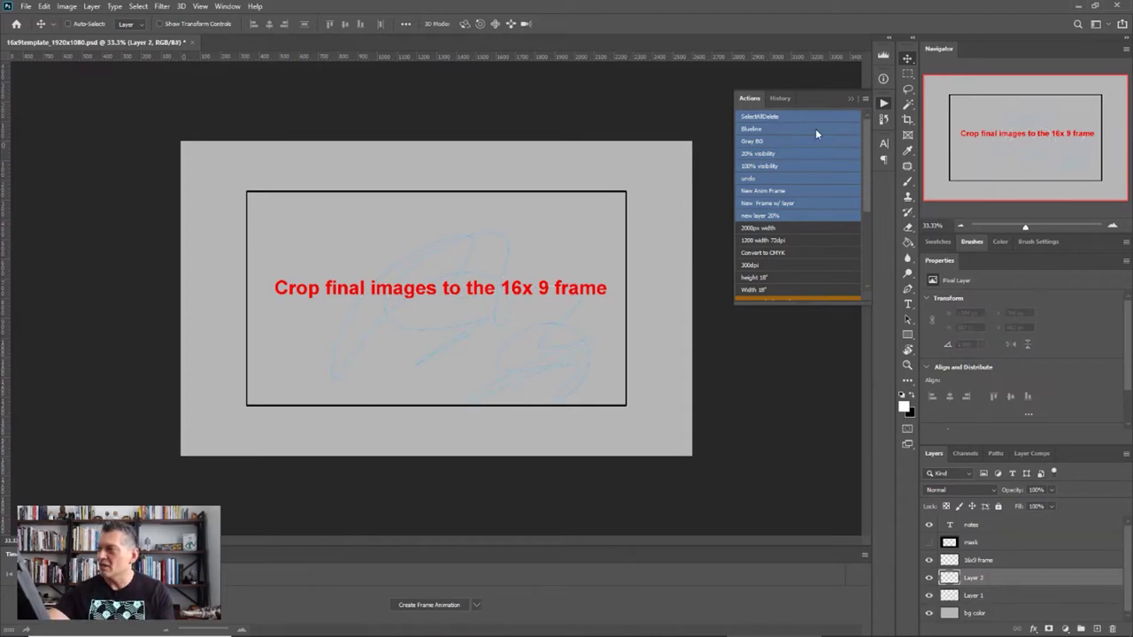
Step: Turn off Button Mode for the actions and examine the recorded commands inside the Blueline action
click(864, 99)
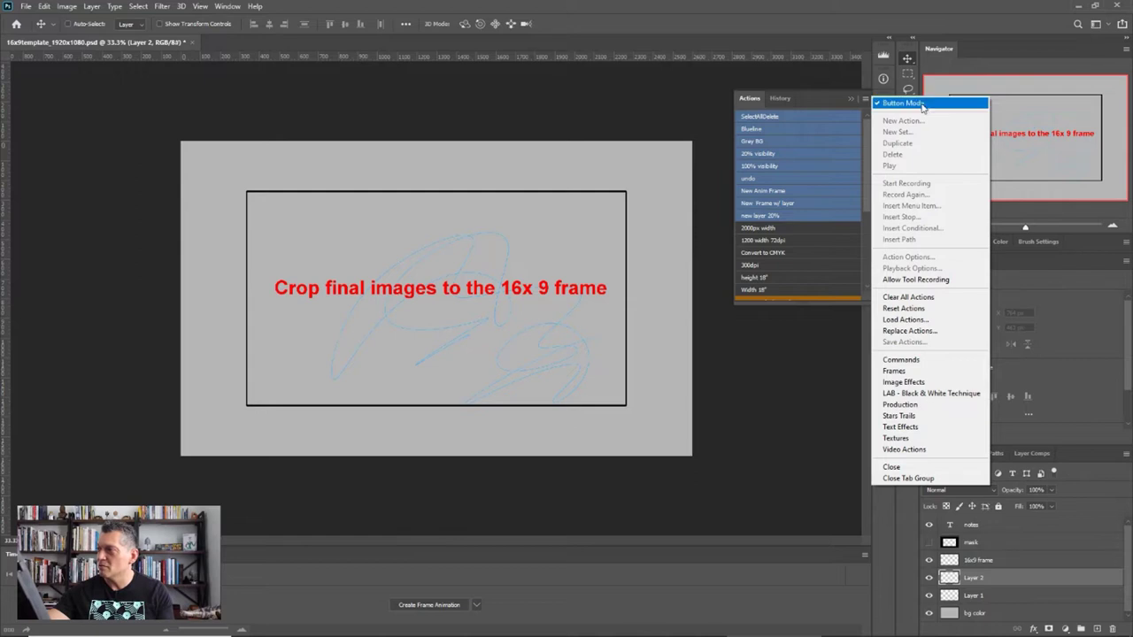
click(921, 105)
click(774, 140)
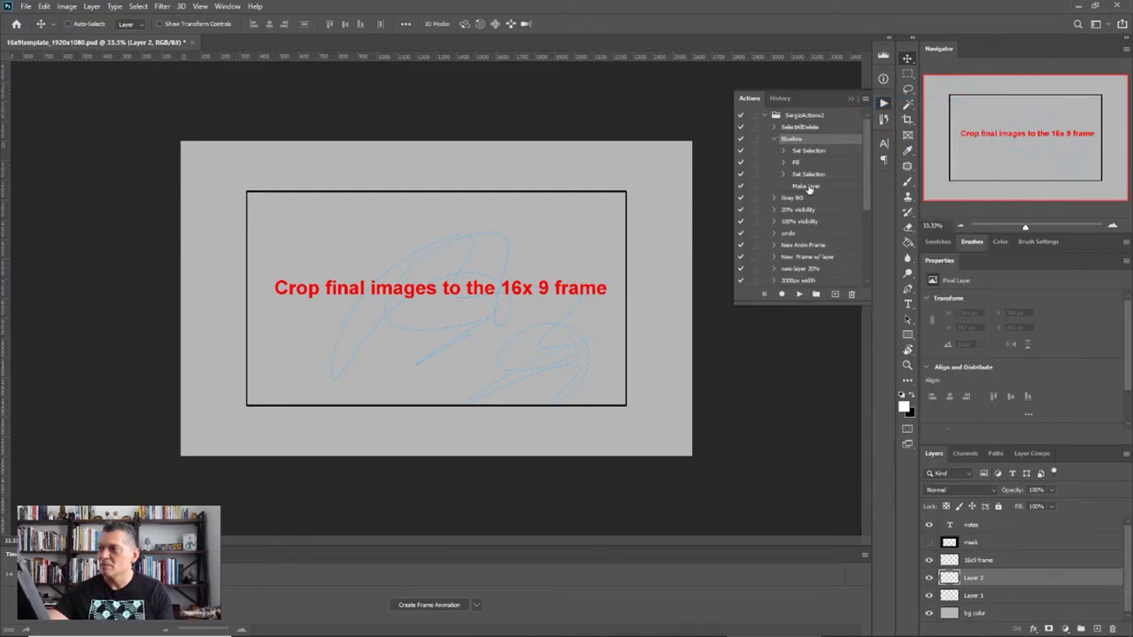
click(774, 140)
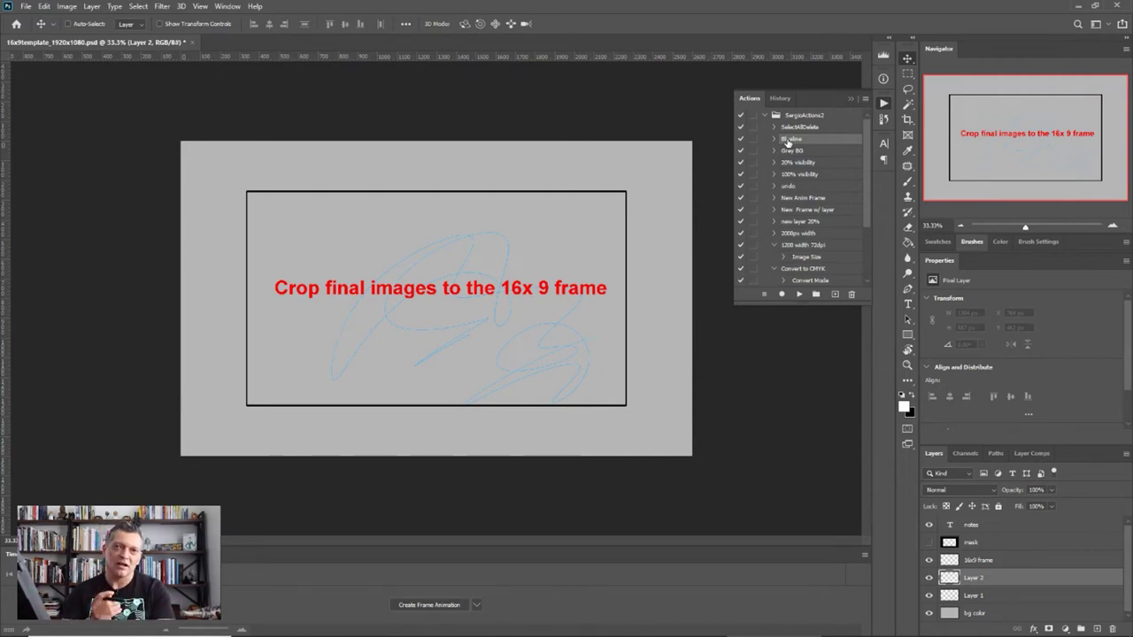
Step: Look through the list of available workspaces and close it without changing the current one
click(254, 6)
mouse_move(229, 7)
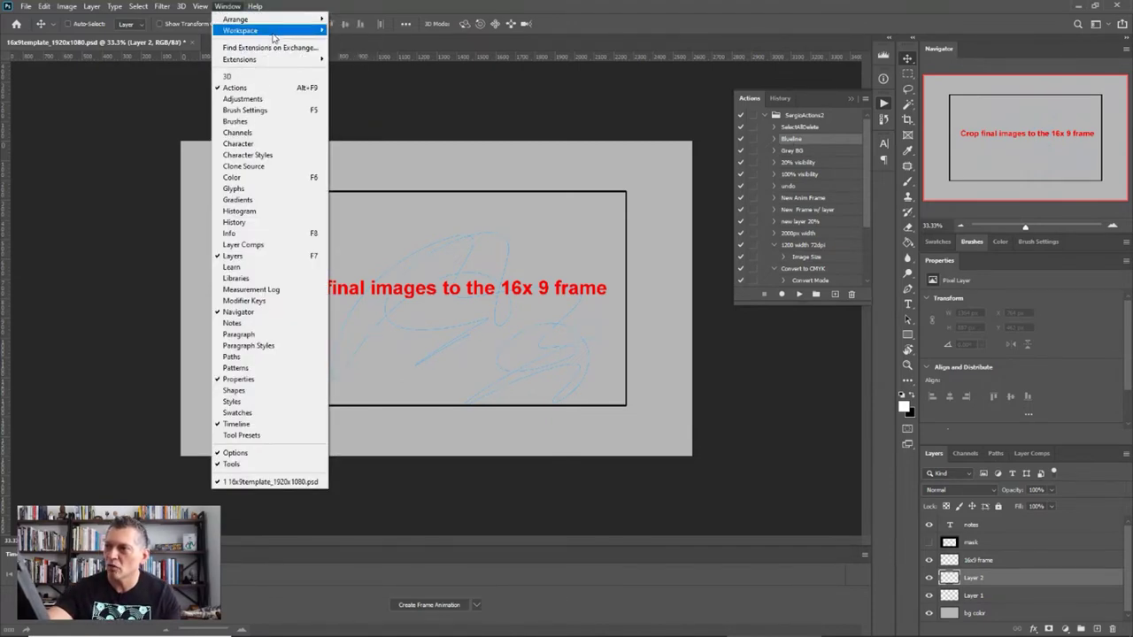
mouse_move(317, 35)
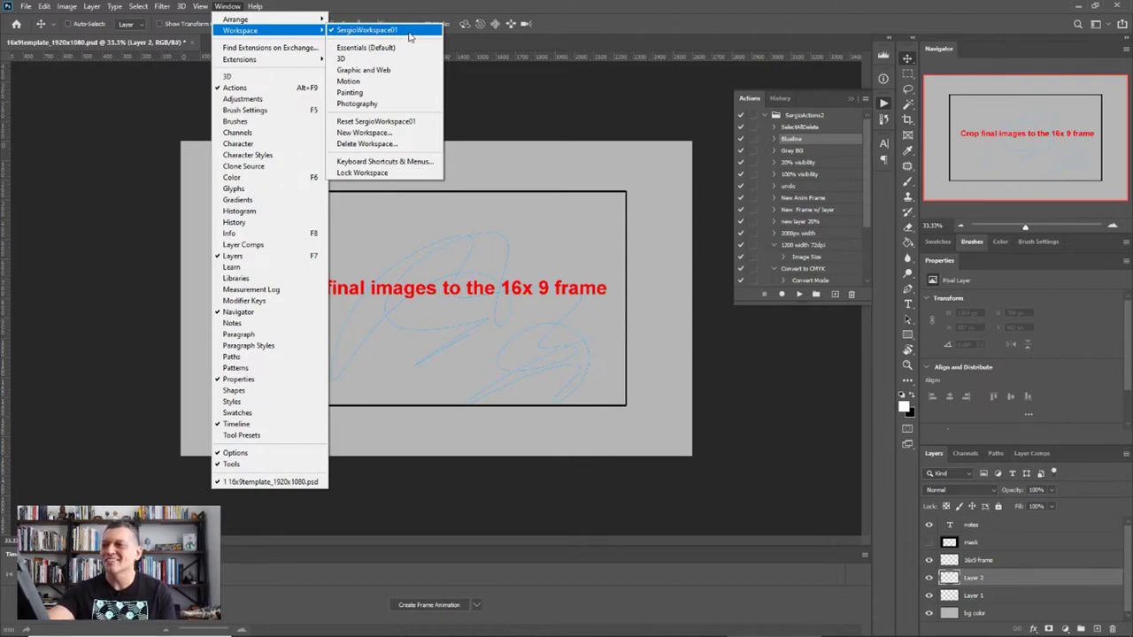
click(555, 113)
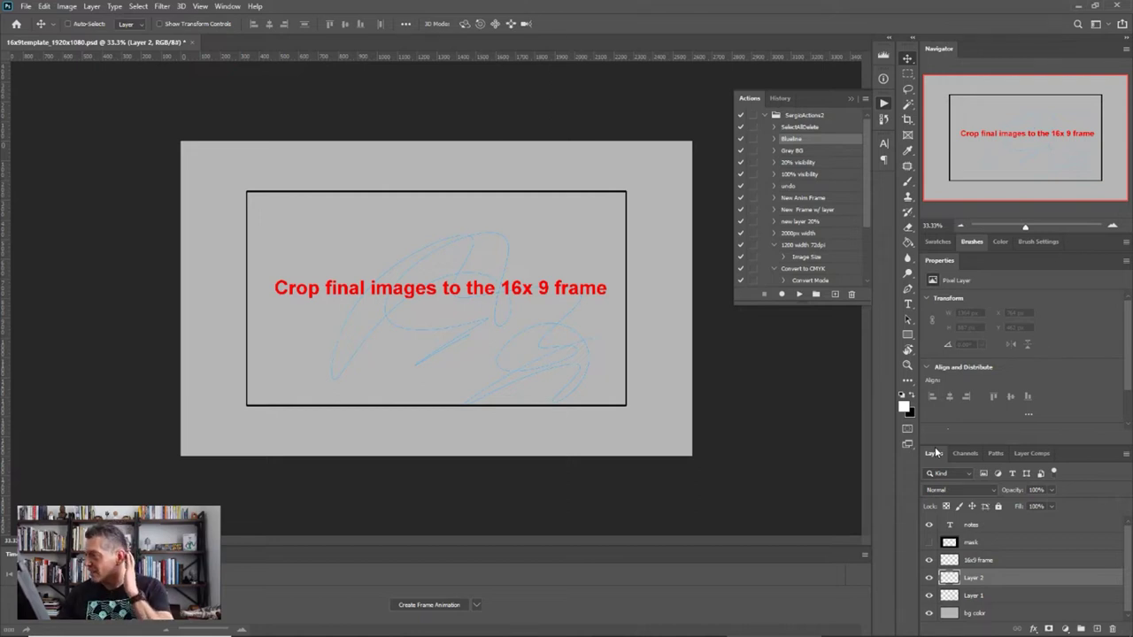
Step: Pick black from the swatches and brush a loose scribble on Layer 2 over the blue lines
click(937, 240)
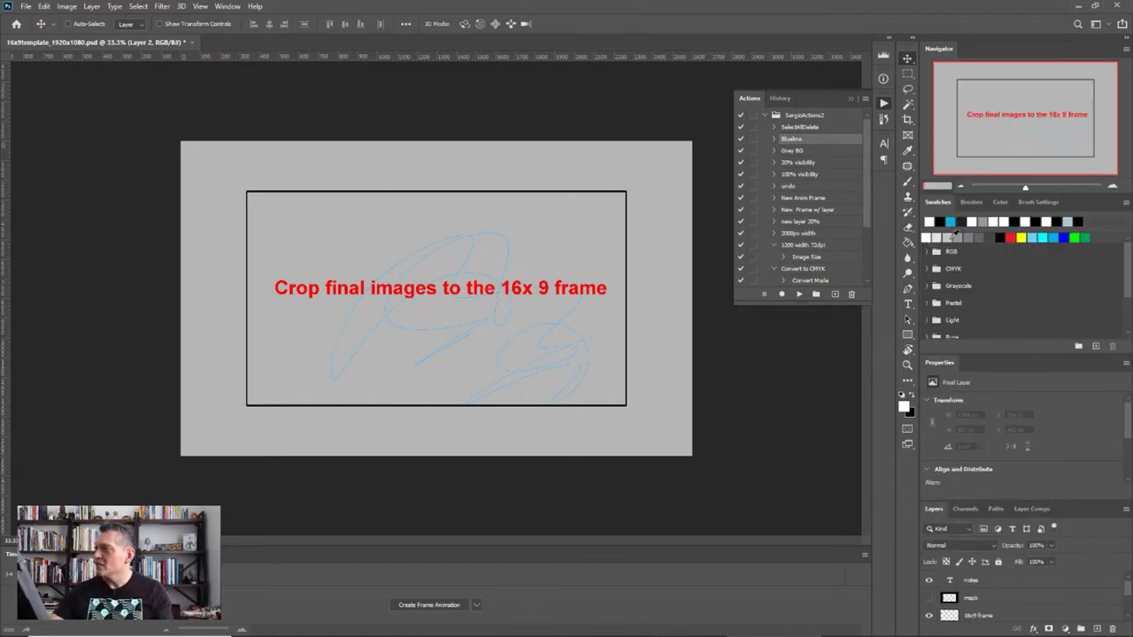
click(1000, 235)
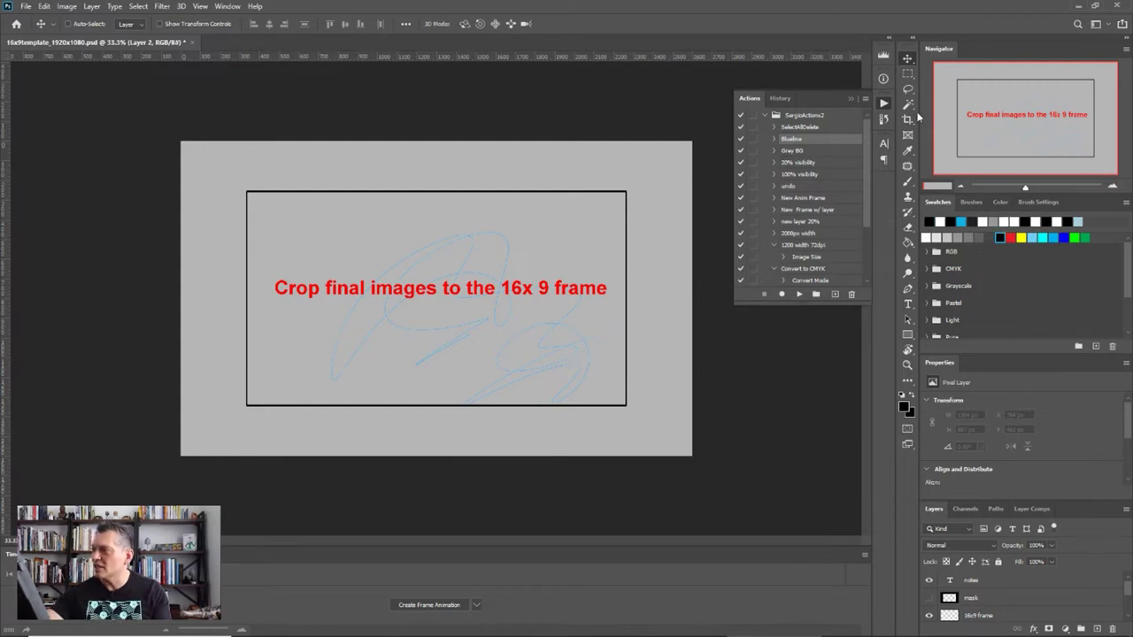
key(b)
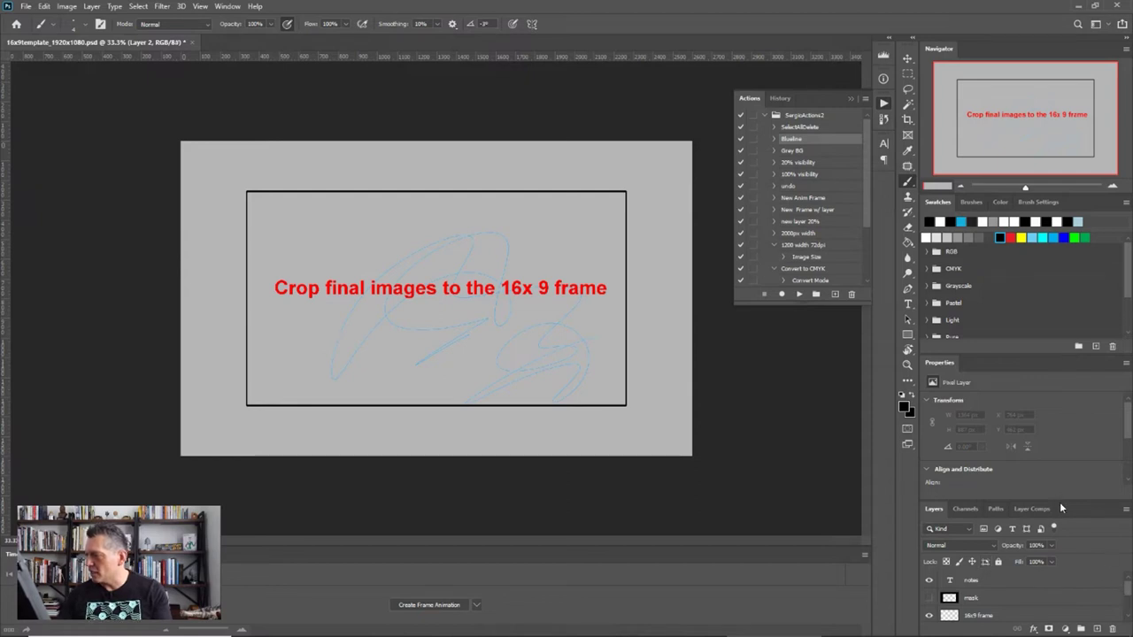
drag(1059, 501, 1071, 486)
scroll(1126, 584, down, 3)
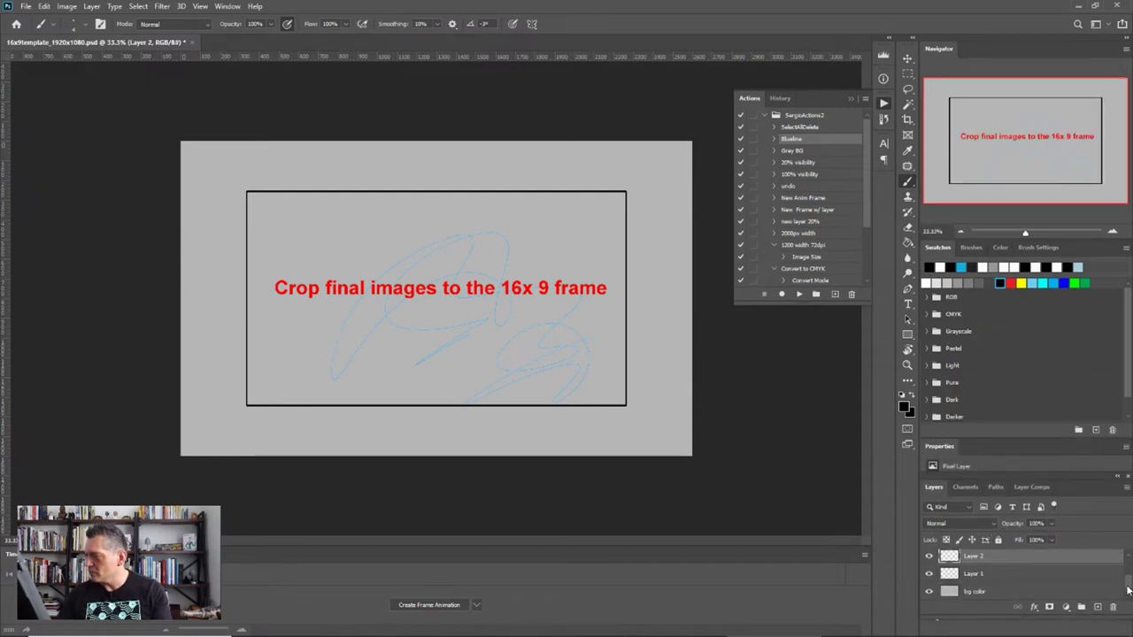
mouse_move(527, 275)
mouse_down()
mouse_move(467, 308)
mouse_move(365, 282)
mouse_up()
mouse_move(335, 333)
mouse_down()
mouse_move(556, 247)
mouse_move(505, 331)
mouse_move(315, 309)
mouse_move(355, 338)
mouse_move(532, 391)
mouse_move(325, 383)
mouse_move(546, 330)
mouse_move(569, 395)
mouse_up()
Step: Add yellow, red, light blue and dark blue scribbles to Layer 2, picking each brush colour from the swatches
click(1021, 282)
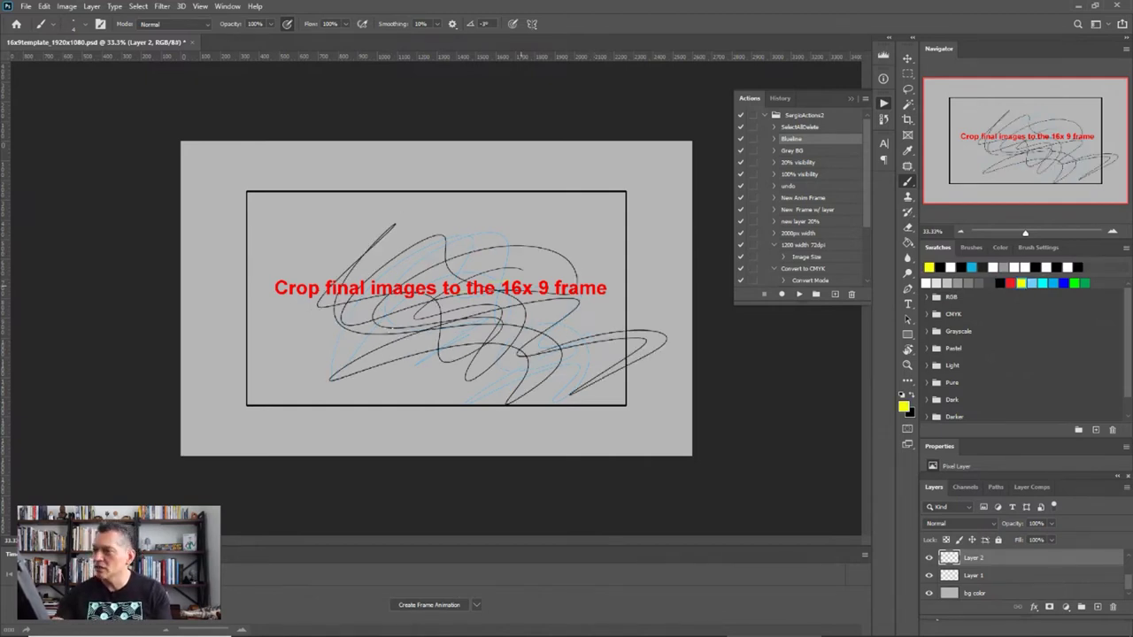
mouse_move(453, 277)
mouse_down()
mouse_move(345, 305)
mouse_move(461, 251)
mouse_move(589, 354)
mouse_move(371, 363)
mouse_move(586, 336)
mouse_move(354, 234)
mouse_move(531, 318)
mouse_move(453, 396)
mouse_up()
click(1010, 283)
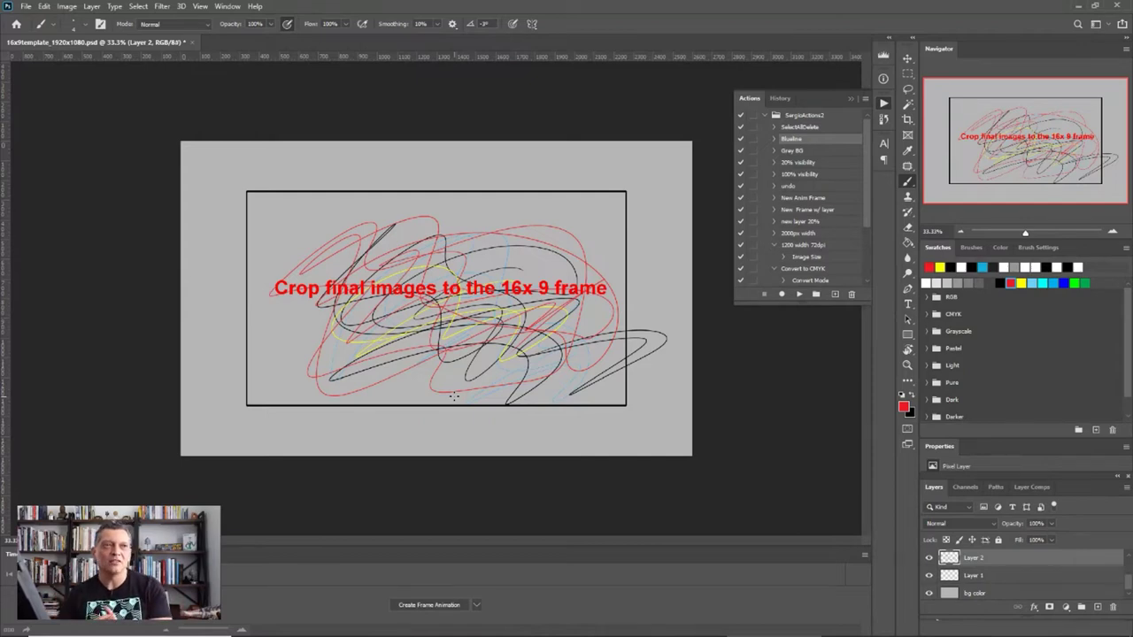
click(1041, 283)
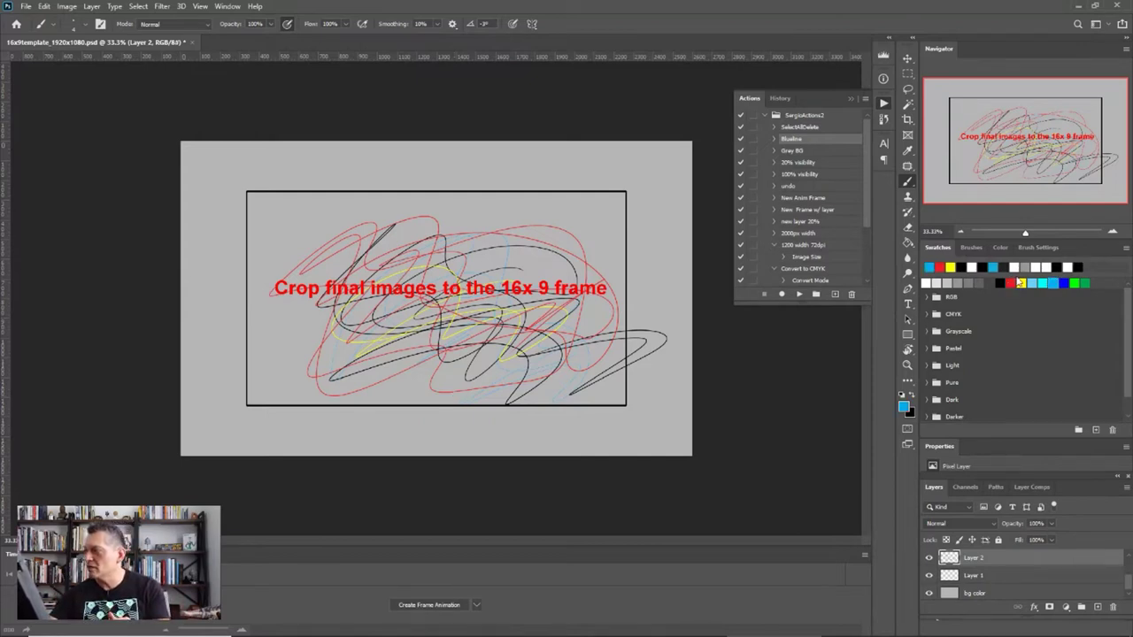
drag(518, 257, 460, 336)
click(1063, 283)
mouse_move(567, 265)
mouse_down()
mouse_move(452, 306)
mouse_move(442, 380)
mouse_move(392, 369)
mouse_up()
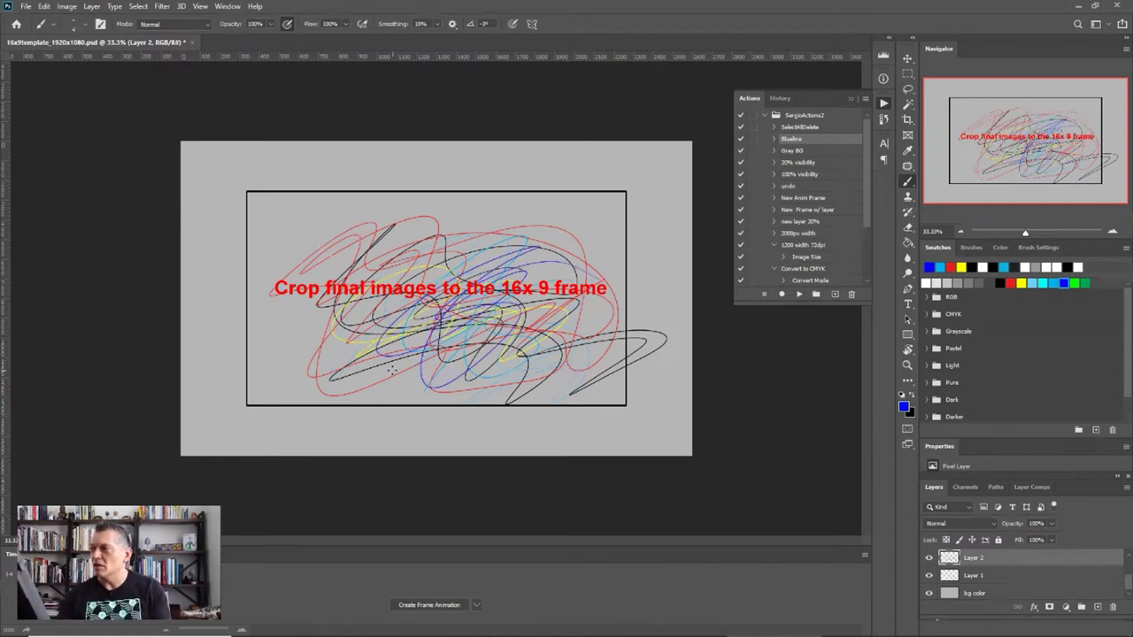
Step: Return the actions to Button Mode and run SelectAllDelete to clear the coloured scribbles from Layer 2
click(810, 127)
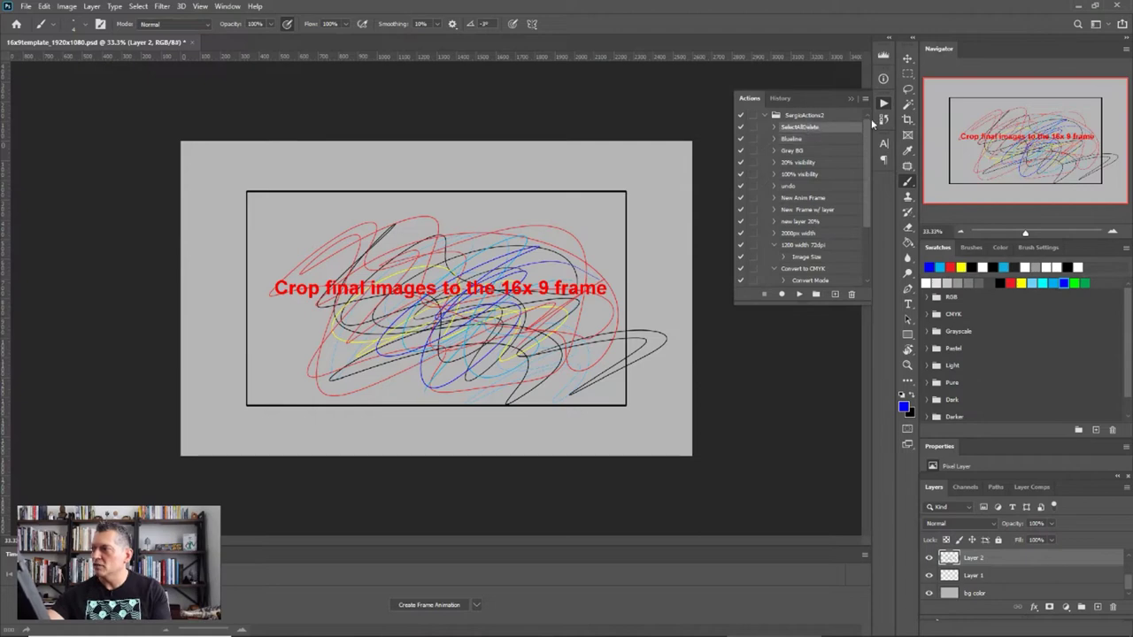
click(865, 99)
click(910, 106)
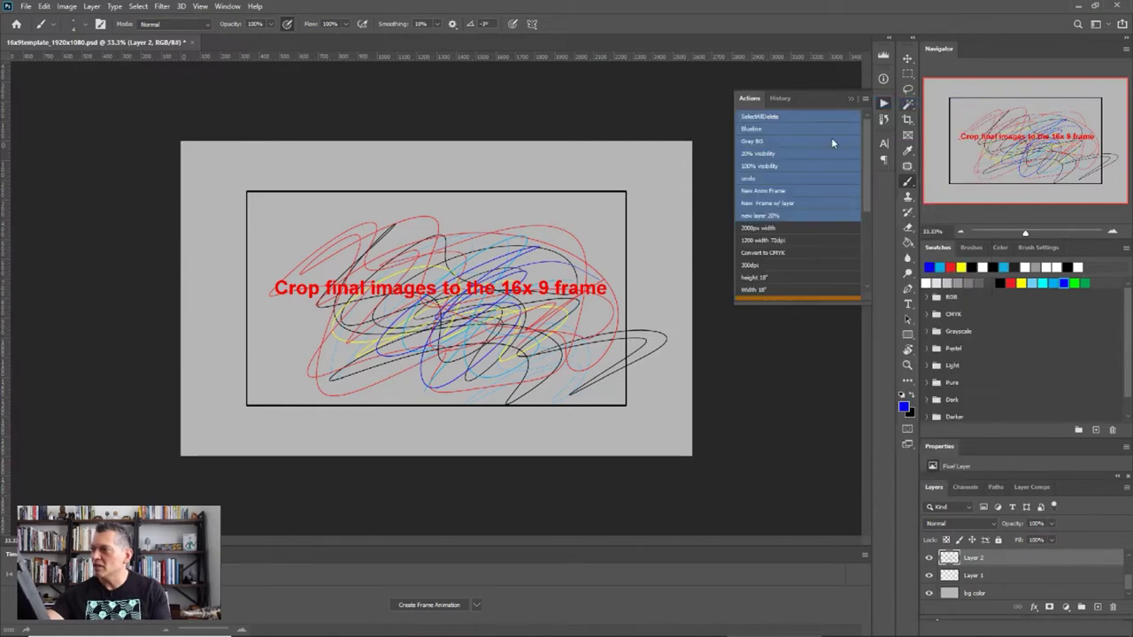
click(806, 117)
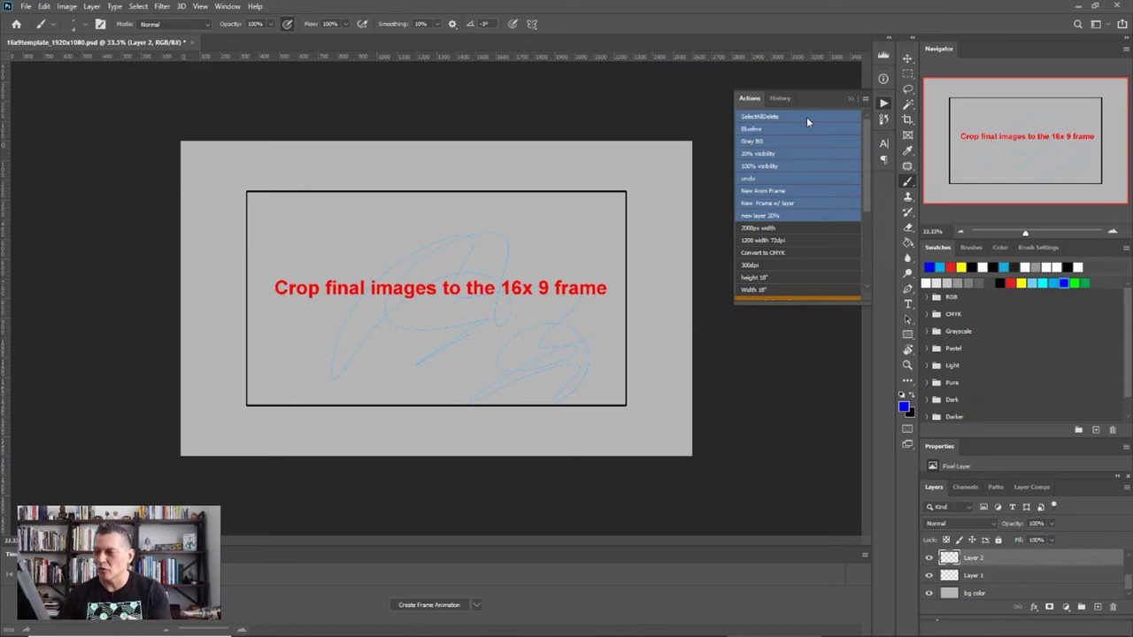
Step: Switch to Toon Boom Storyboard Pro, show its thumbnails-only workspace and the stage-with-thumbnails layout, and return to the Timeline workspace
mouse_move(774, 634)
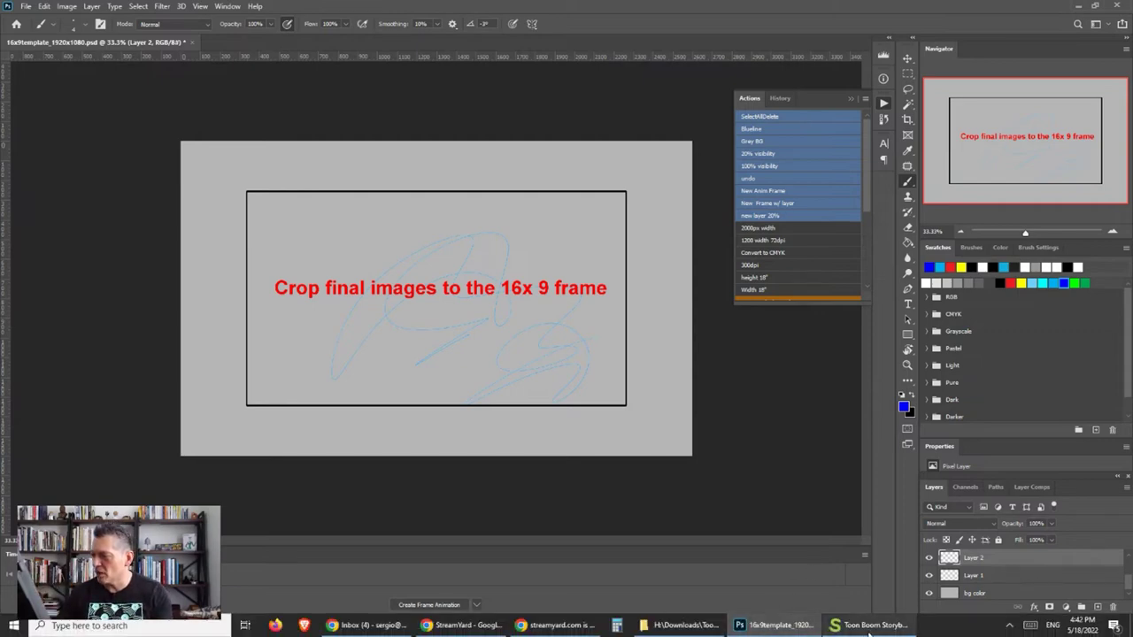
click(872, 626)
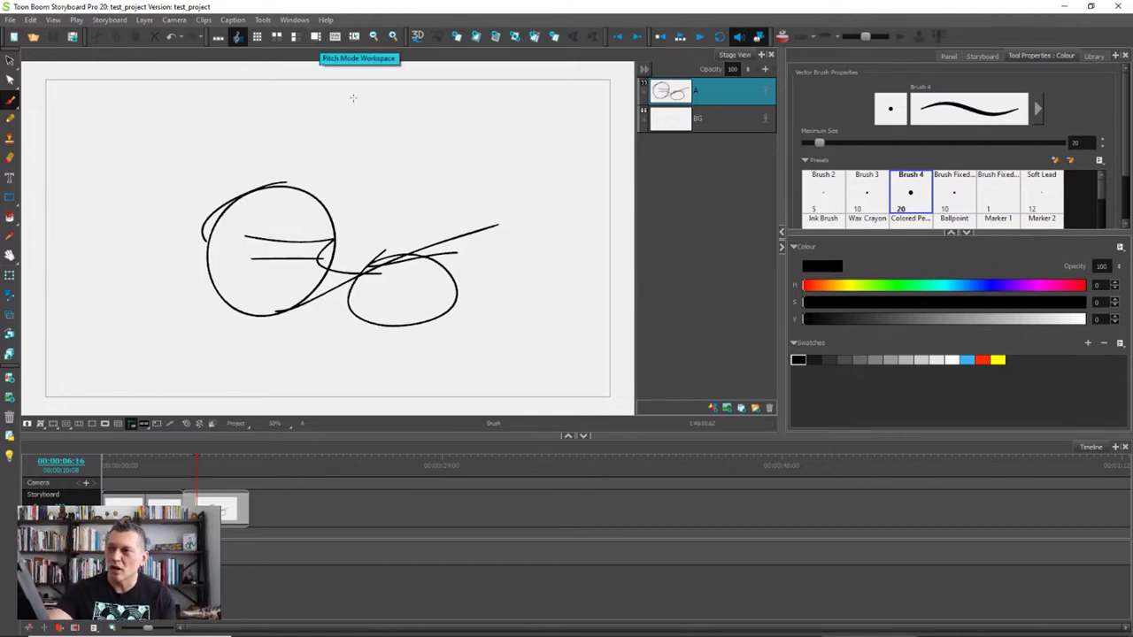
click(258, 38)
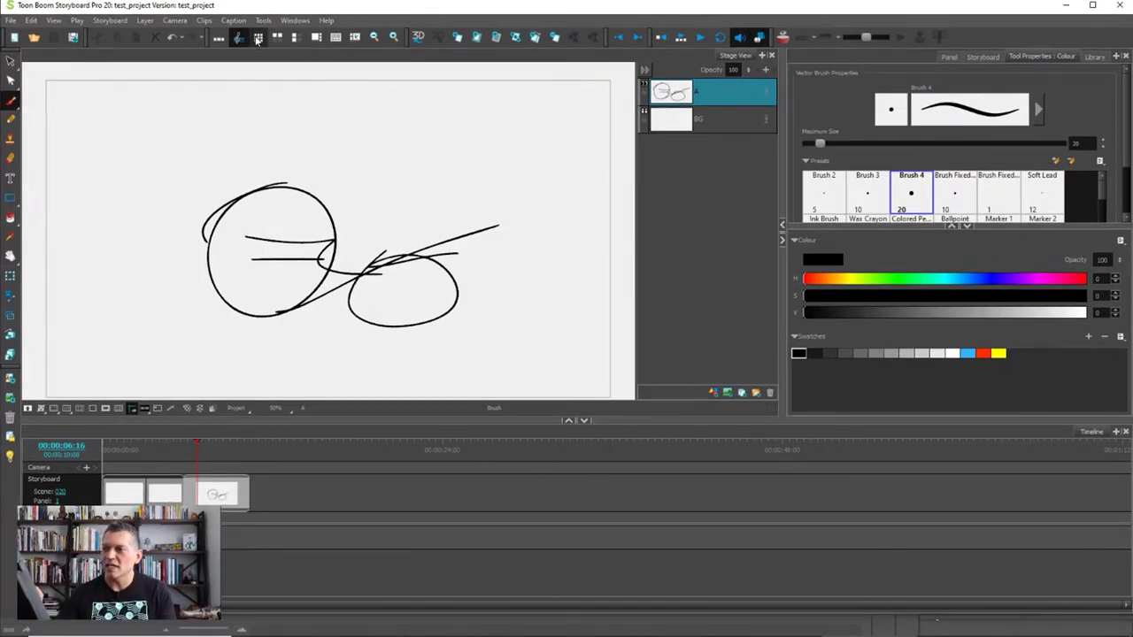
click(257, 39)
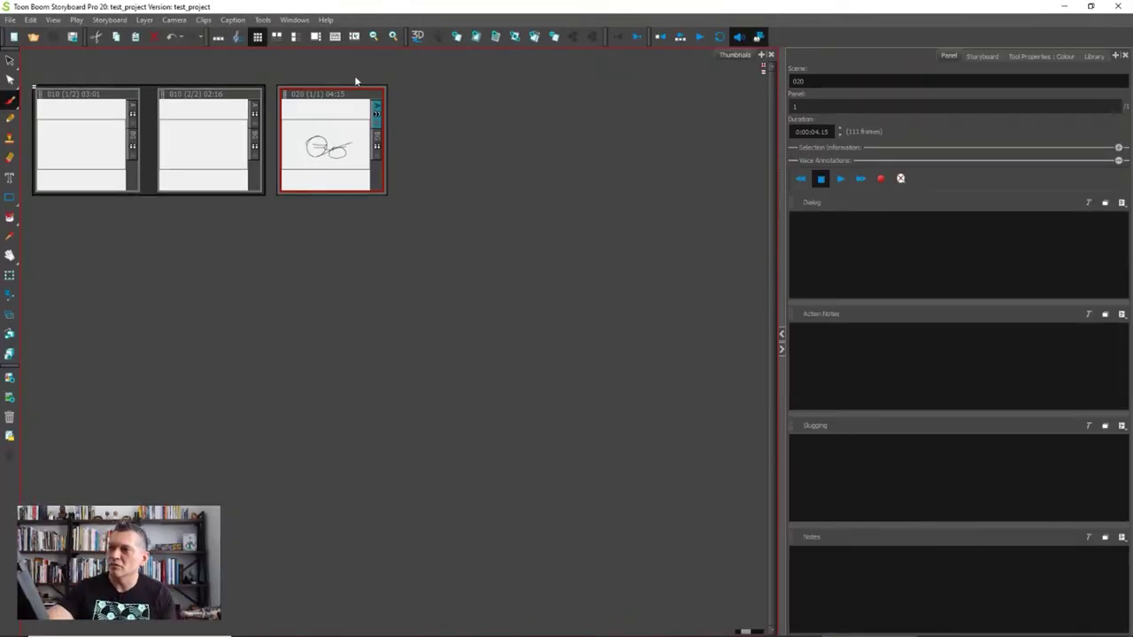
key(super+Down)
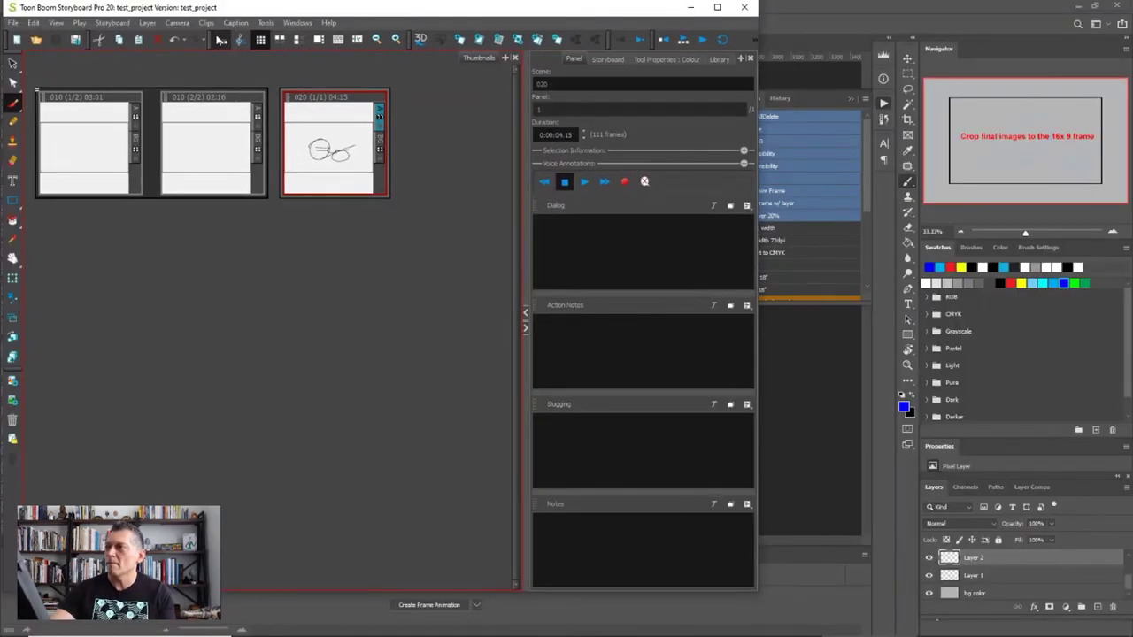
key(super+Up)
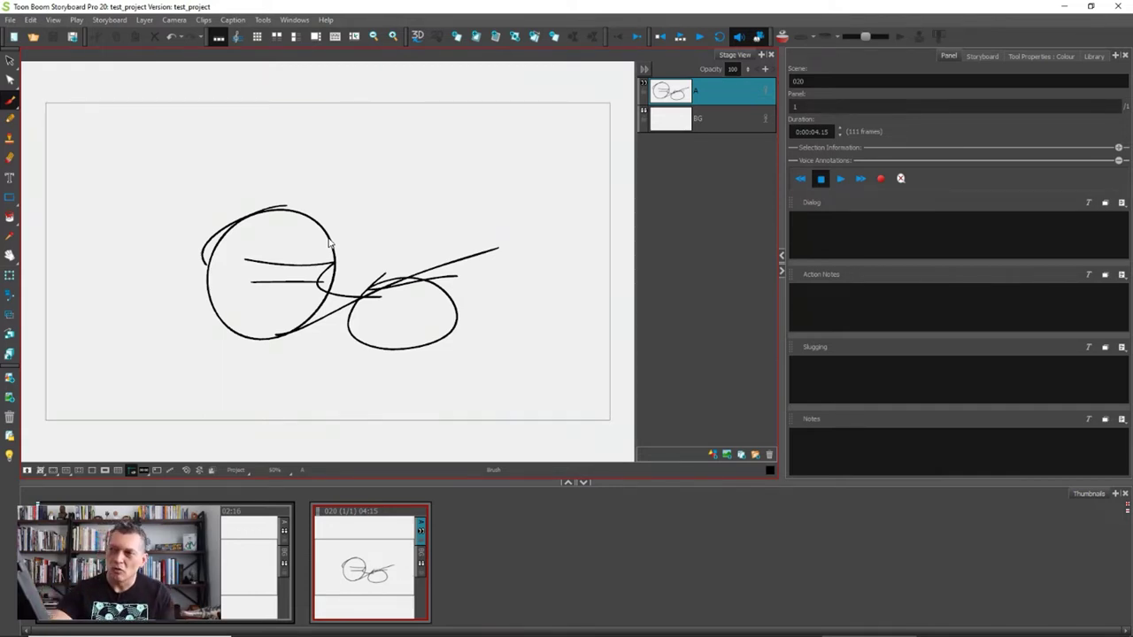
click(238, 40)
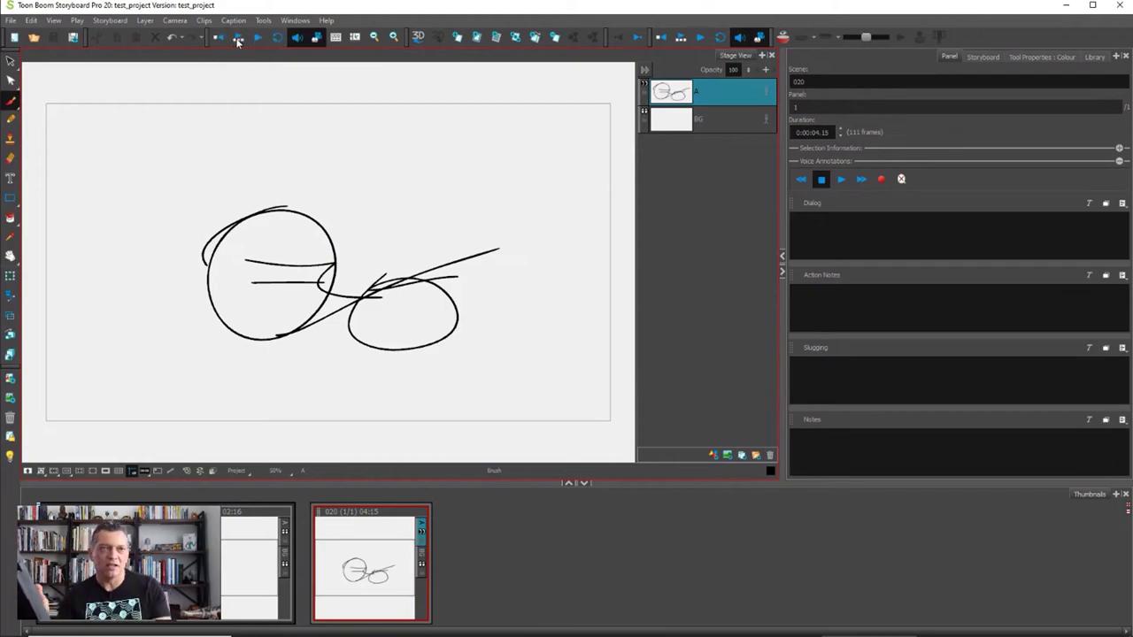
click(238, 40)
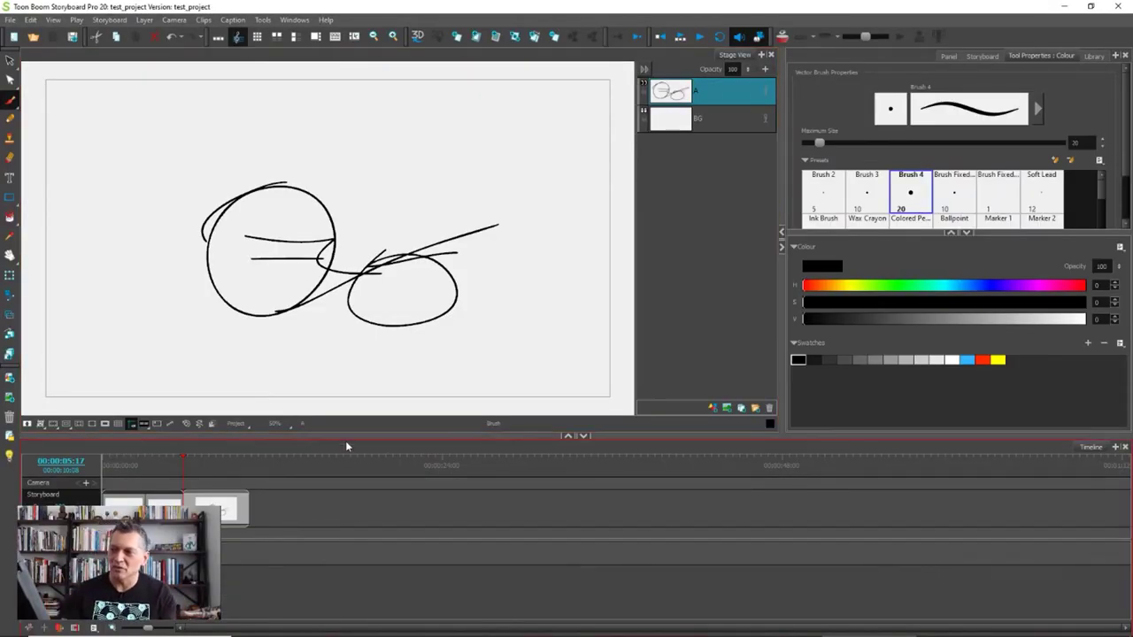
Step: Scribble over the scene 020 drawing, and sketch mountains, a round sun and a small tree in scene 010's second panel
mouse_move(139, 265)
mouse_down()
mouse_move(211, 284)
mouse_move(381, 204)
mouse_move(363, 256)
mouse_move(398, 247)
mouse_move(265, 177)
mouse_up()
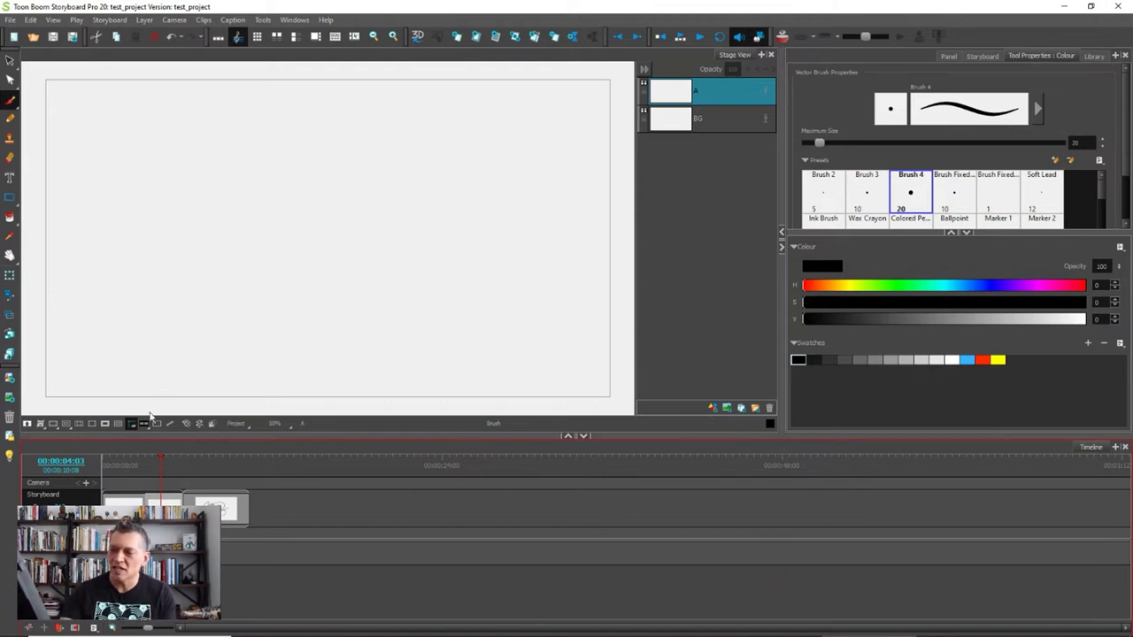
mouse_move(72, 329)
mouse_down()
mouse_move(97, 299)
mouse_move(268, 263)
mouse_move(500, 308)
mouse_up()
mouse_move(288, 275)
mouse_down()
mouse_move(431, 271)
mouse_move(617, 289)
mouse_up()
drag(415, 321, 605, 320)
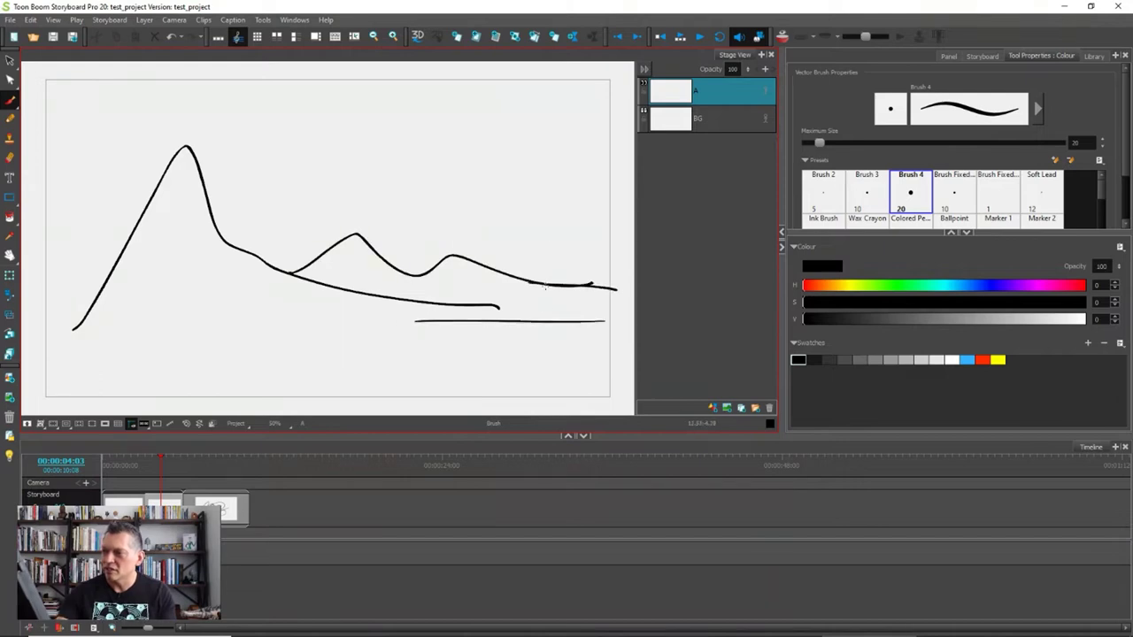
mouse_move(547, 162)
mouse_down()
mouse_move(561, 193)
mouse_move(523, 171)
mouse_up()
mouse_move(557, 272)
mouse_down()
mouse_move(555, 242)
mouse_move(568, 237)
mouse_move(550, 265)
mouse_move(577, 354)
mouse_up()
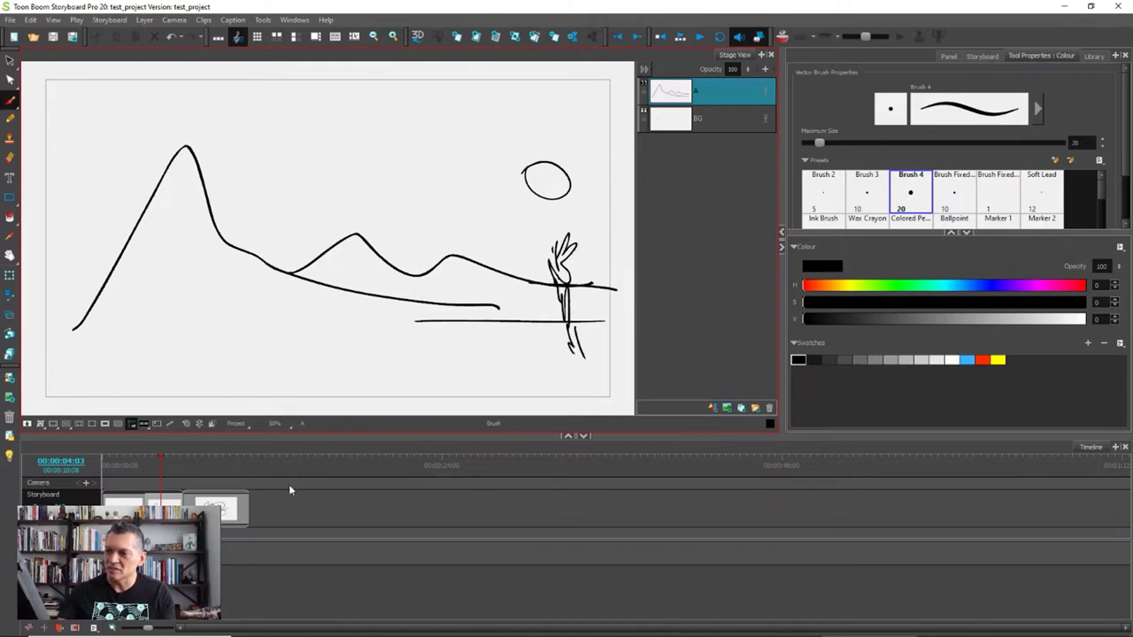
Step: Add a new panel at the end of scene 020 and a new scene after it
click(226, 515)
right_click(233, 510)
click(344, 233)
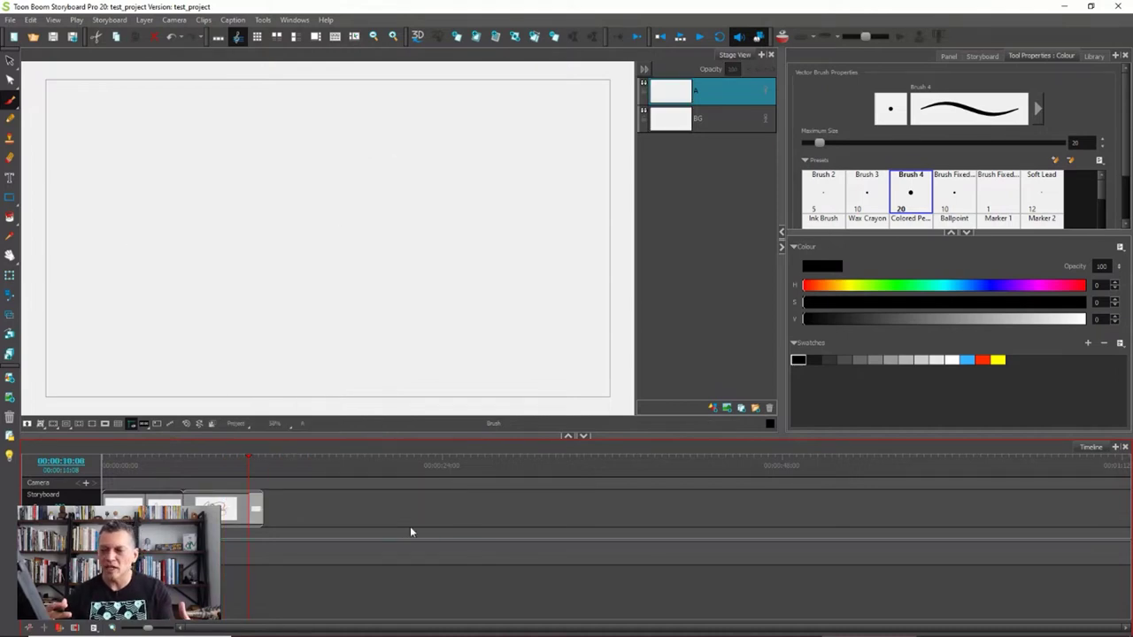
right_click(257, 505)
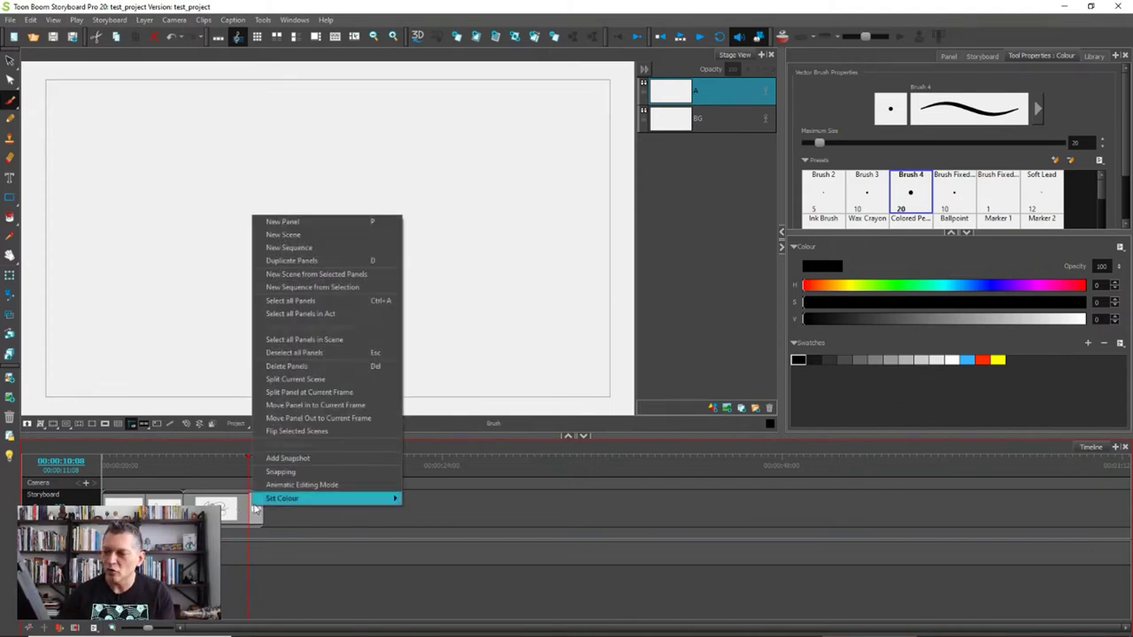
click(372, 235)
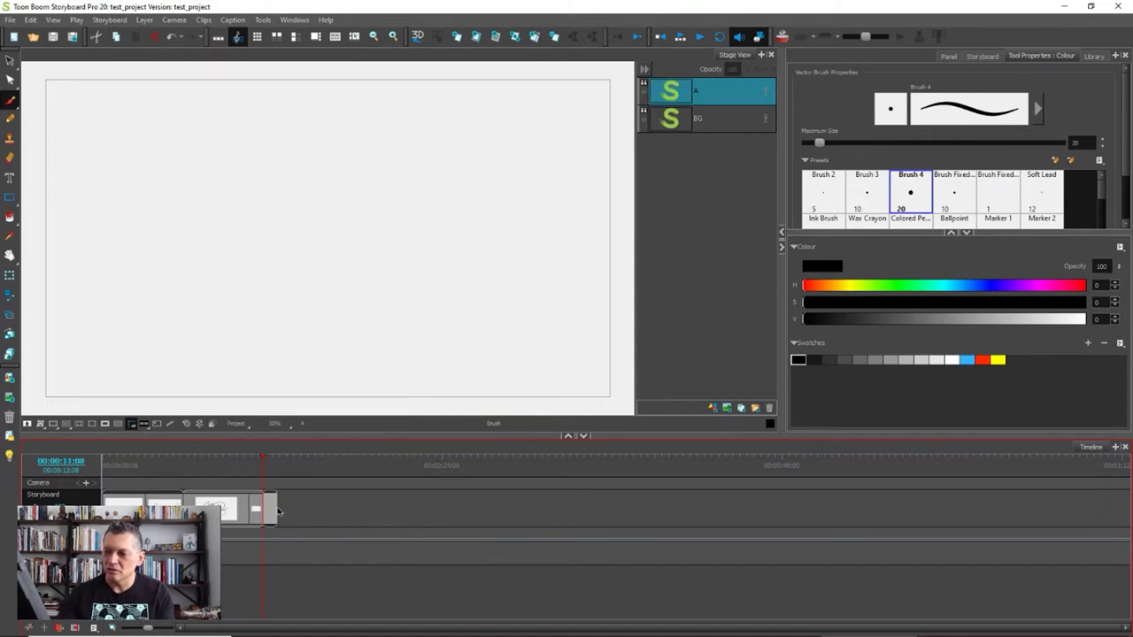
Step: Lengthen the new scene to a storyboard total of about 00:00:16:18, and the added scene 020 panel to a total of about 00:00:23:23
drag(276, 512, 339, 512)
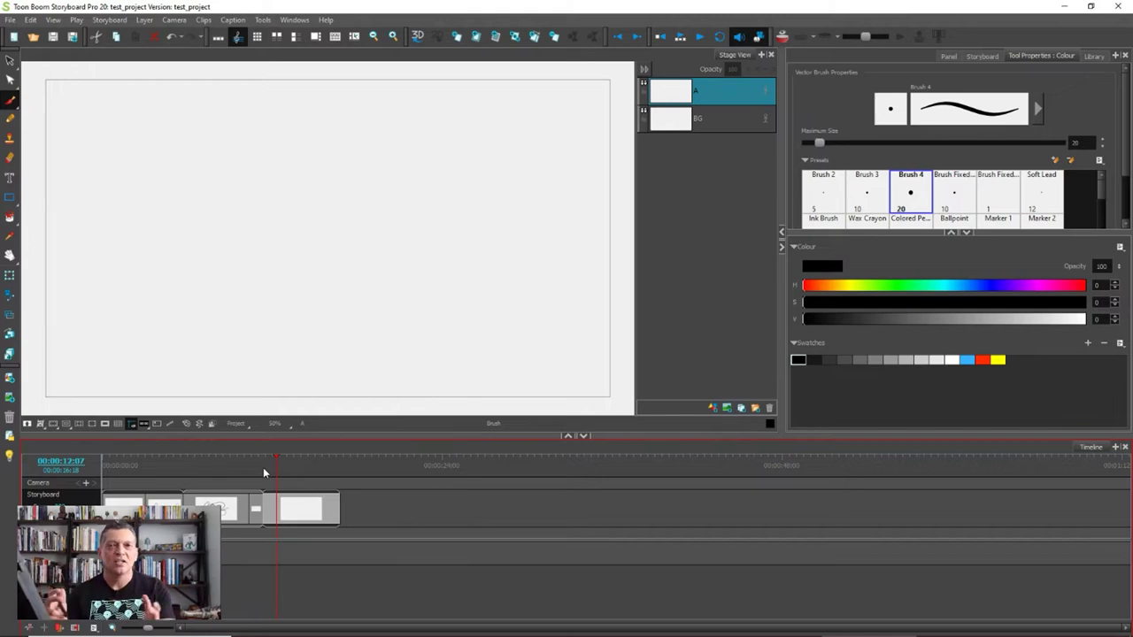
mouse_move(263, 467)
mouse_down()
mouse_move(274, 462)
mouse_move(106, 463)
mouse_move(217, 457)
mouse_up()
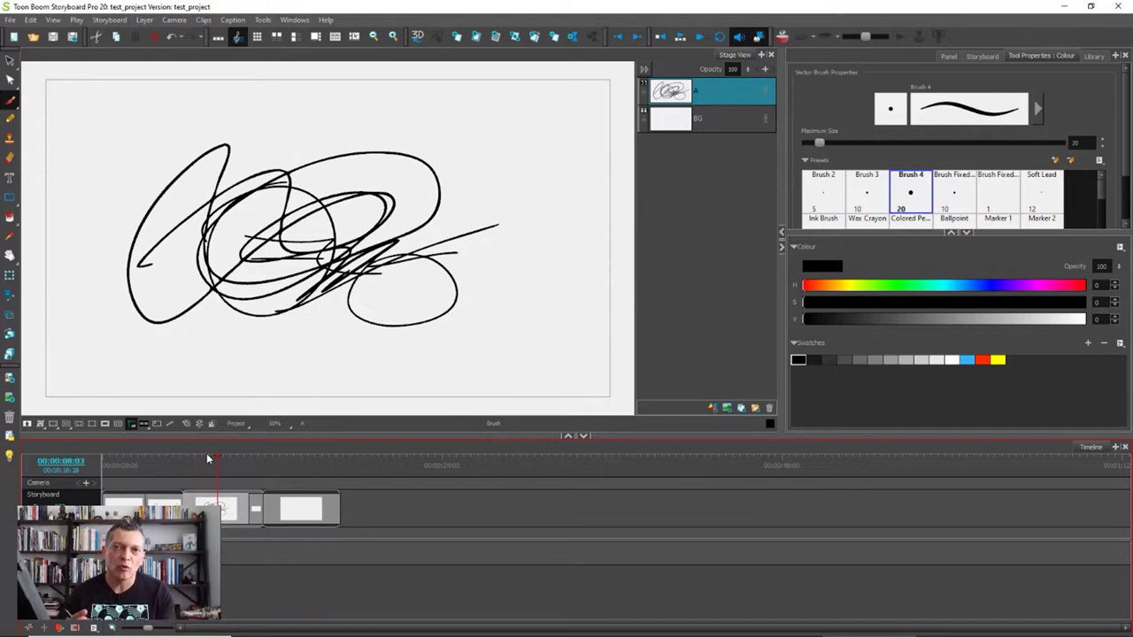
drag(263, 506, 249, 509)
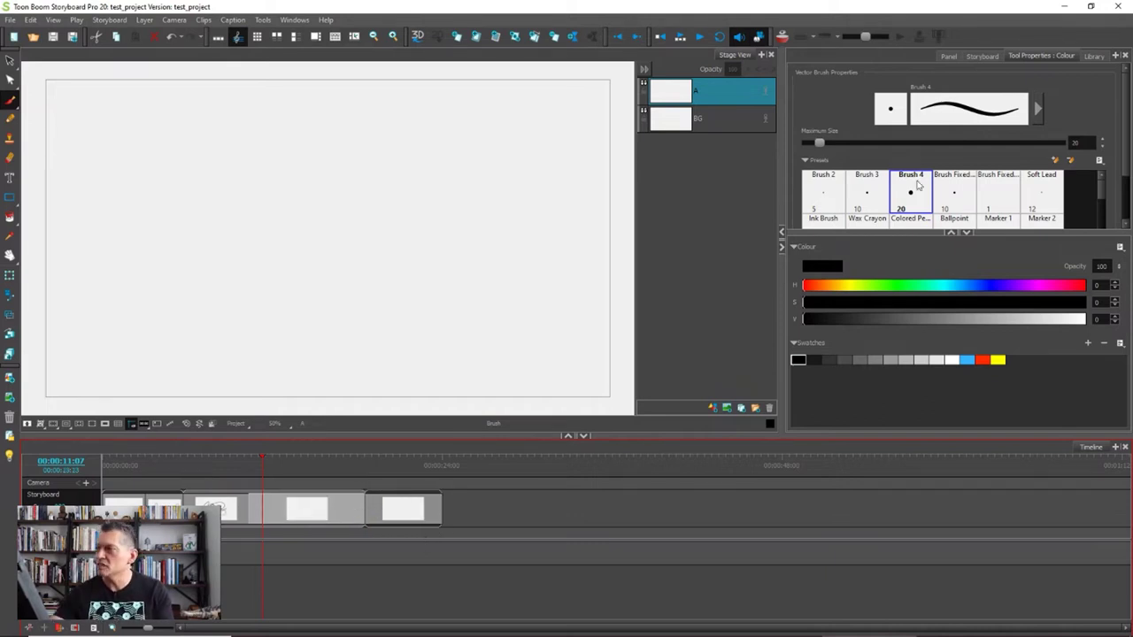
Step: Scribble in black on the lengthened panel with the size 10 Brush Fixed, Brush 4 and Brush 2 presets
click(951, 204)
drag(463, 186, 366, 298)
drag(260, 248, 372, 297)
click(914, 204)
drag(367, 243, 427, 317)
drag(310, 235, 416, 221)
drag(345, 239, 473, 248)
click(823, 193)
drag(394, 266, 536, 305)
drag(531, 256, 181, 285)
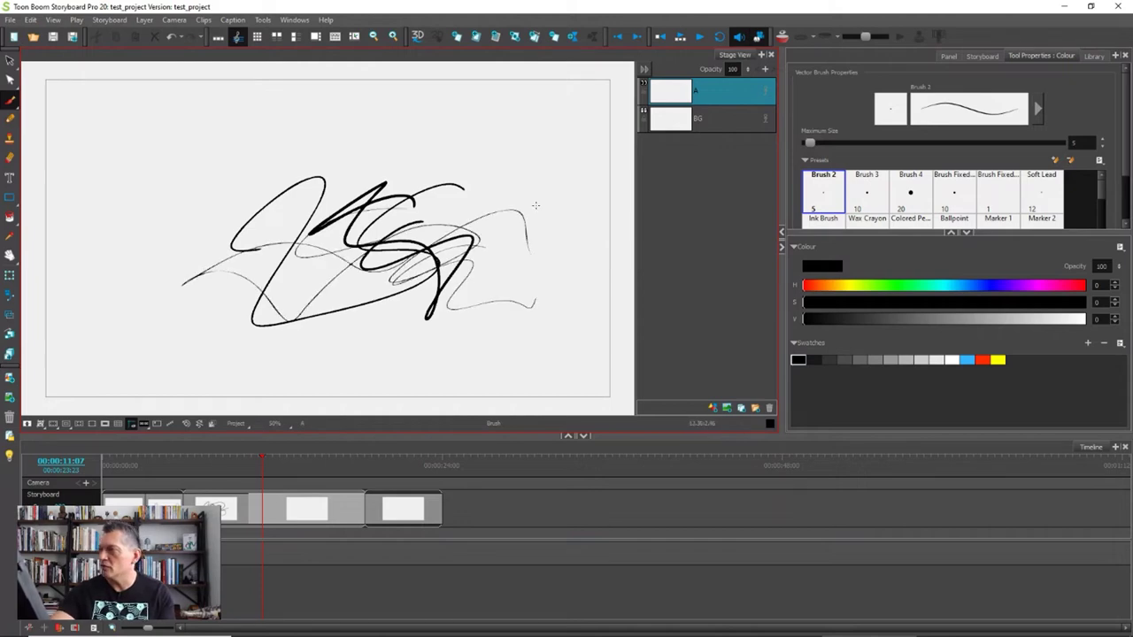
Step: Paint broad black strokes over the scribbles with the Hard Shading brush preset
mouse_move(1101, 186)
mouse_down()
mouse_move(1103, 223)
mouse_move(1102, 200)
mouse_up()
click(911, 203)
mouse_move(495, 190)
mouse_down()
mouse_move(451, 257)
mouse_move(390, 177)
mouse_move(265, 266)
mouse_up()
mouse_move(282, 196)
mouse_down()
mouse_move(495, 257)
mouse_move(492, 299)
mouse_up()
drag(1101, 208, 1102, 184)
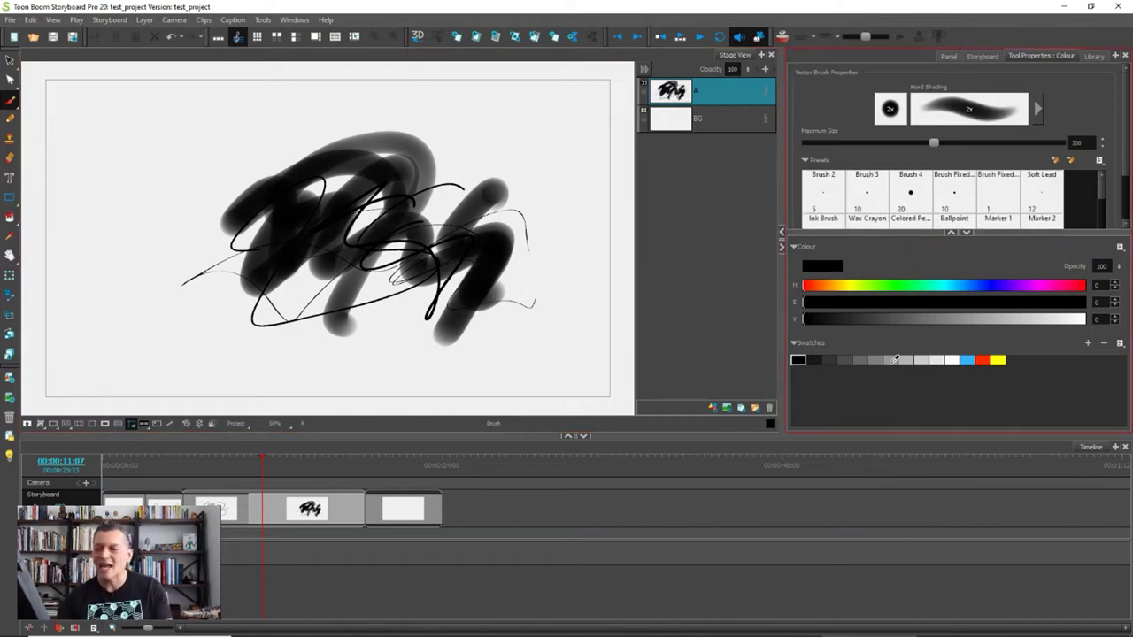
Step: Add broad dark grey and light blue shading strokes from the swatches, plus thin light blue lines with a finer brush
click(843, 359)
mouse_move(513, 309)
mouse_down()
mouse_move(457, 341)
mouse_move(558, 358)
mouse_move(500, 310)
mouse_move(275, 352)
mouse_move(266, 239)
mouse_move(186, 177)
mouse_move(142, 283)
mouse_move(491, 288)
mouse_move(464, 311)
mouse_move(416, 163)
mouse_move(531, 216)
mouse_move(510, 393)
mouse_up()
click(966, 359)
click(866, 188)
click(822, 188)
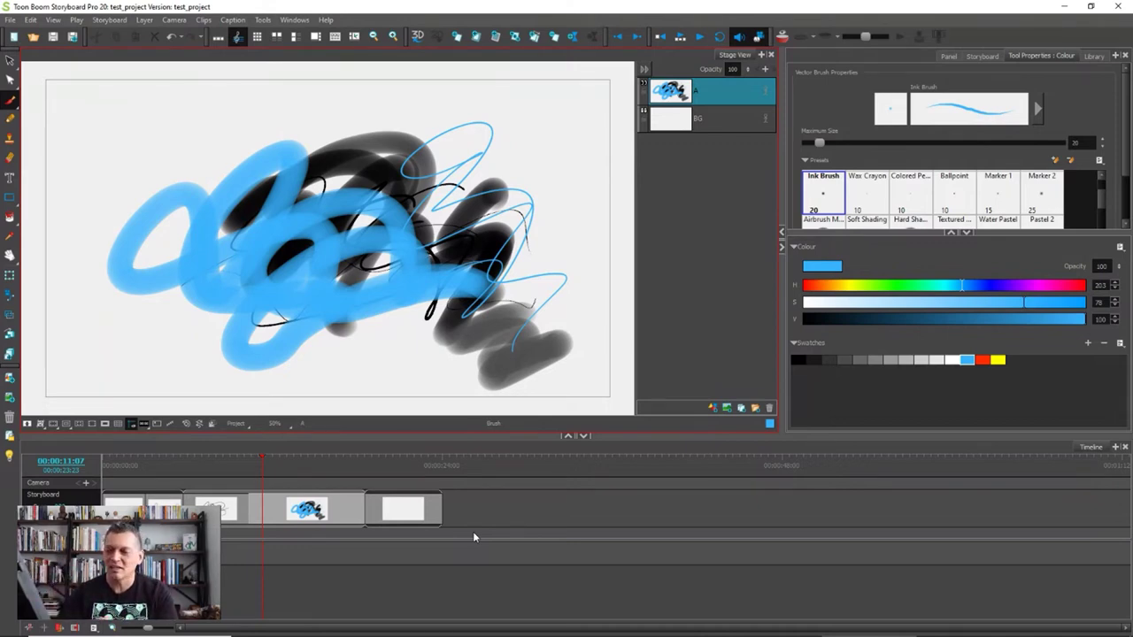
Step: Switch to Photoshop and look through the workspace options and the file export and save commands without choosing any
click(779, 624)
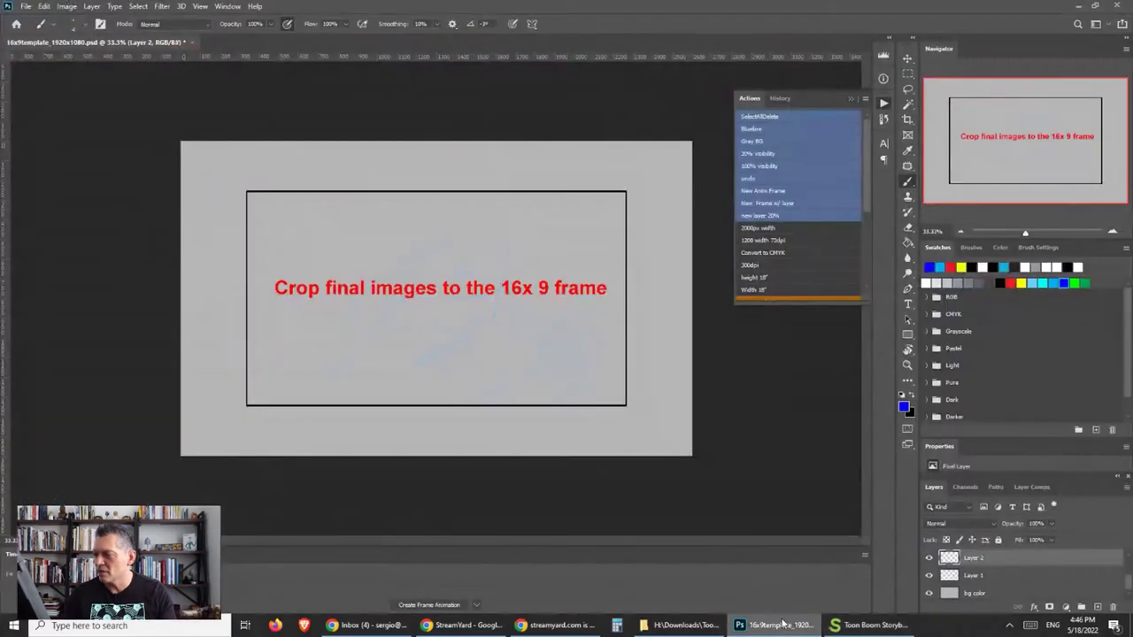
click(227, 6)
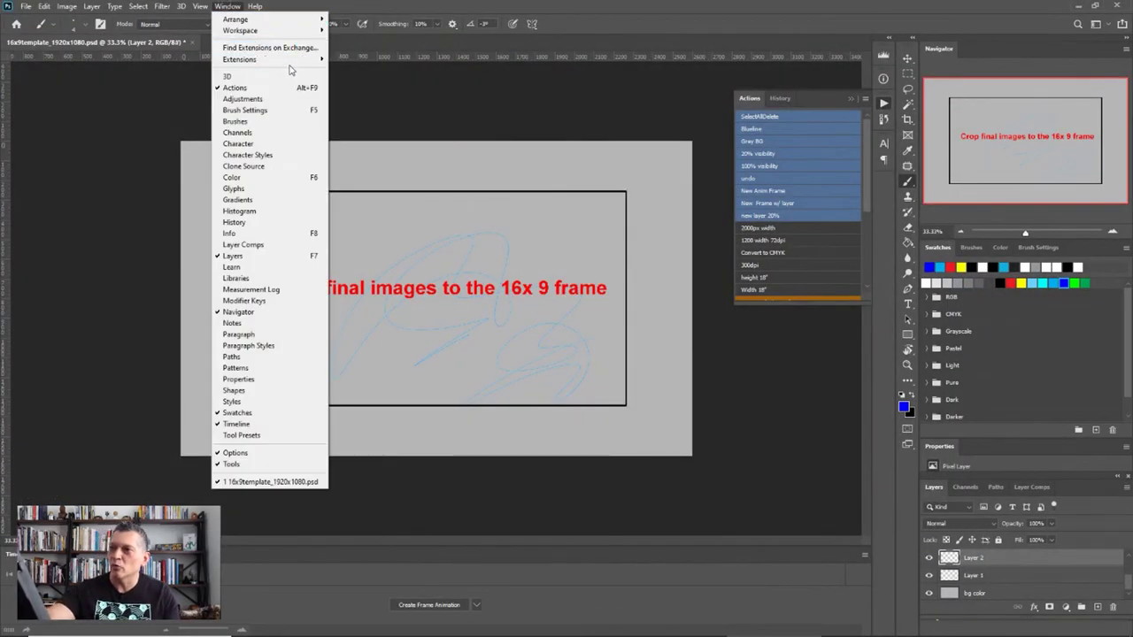
mouse_move(301, 32)
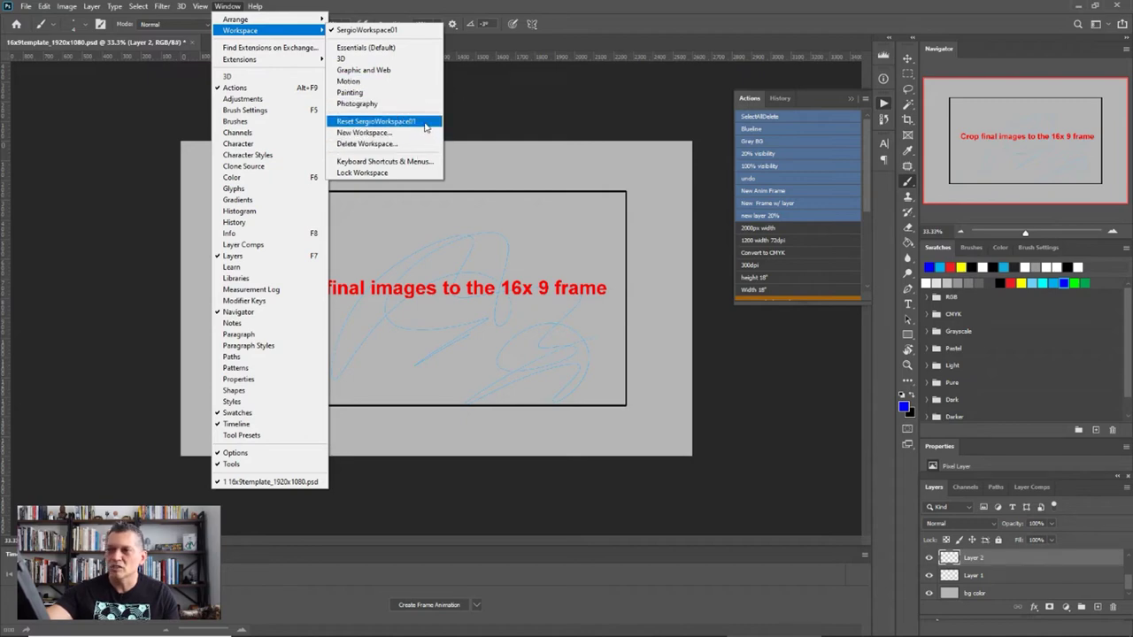
click(519, 95)
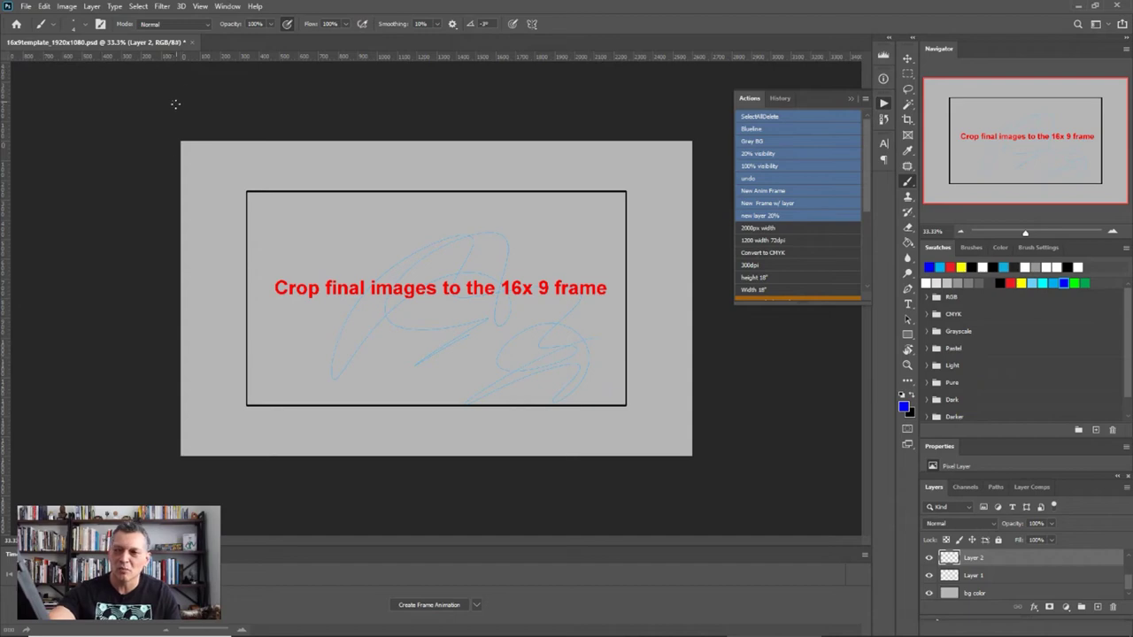
click(25, 6)
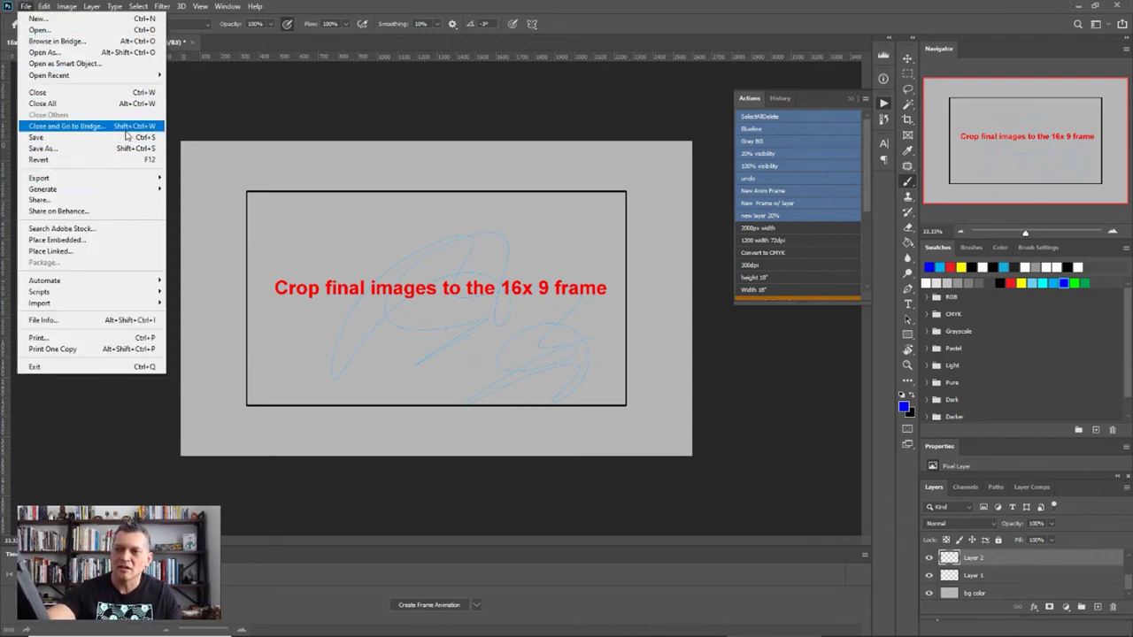
mouse_move(133, 194)
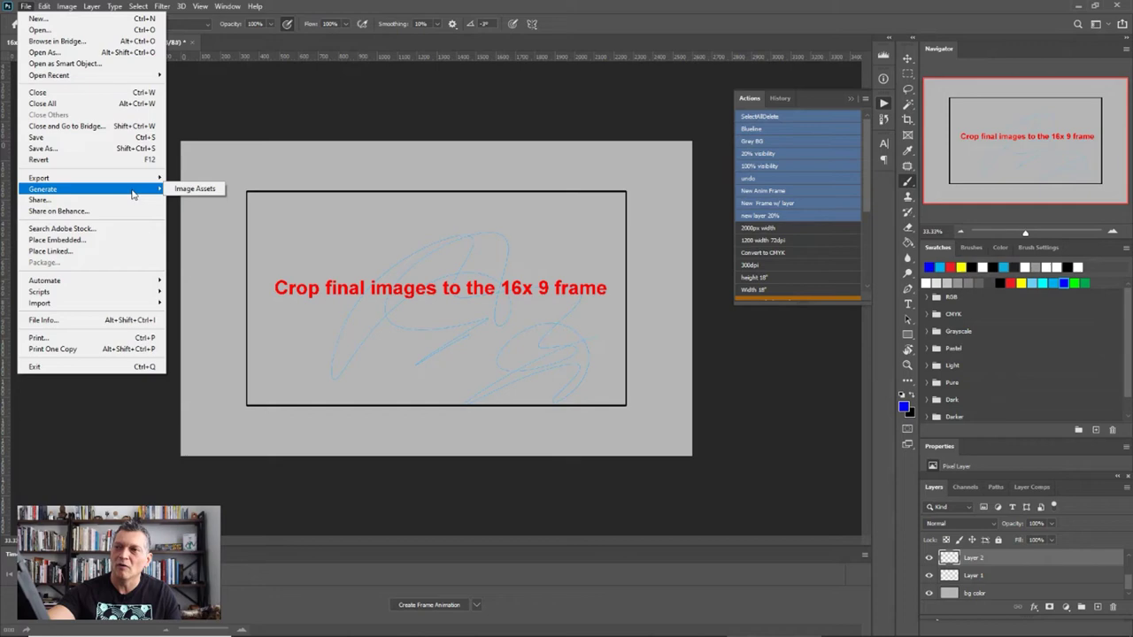
click(197, 108)
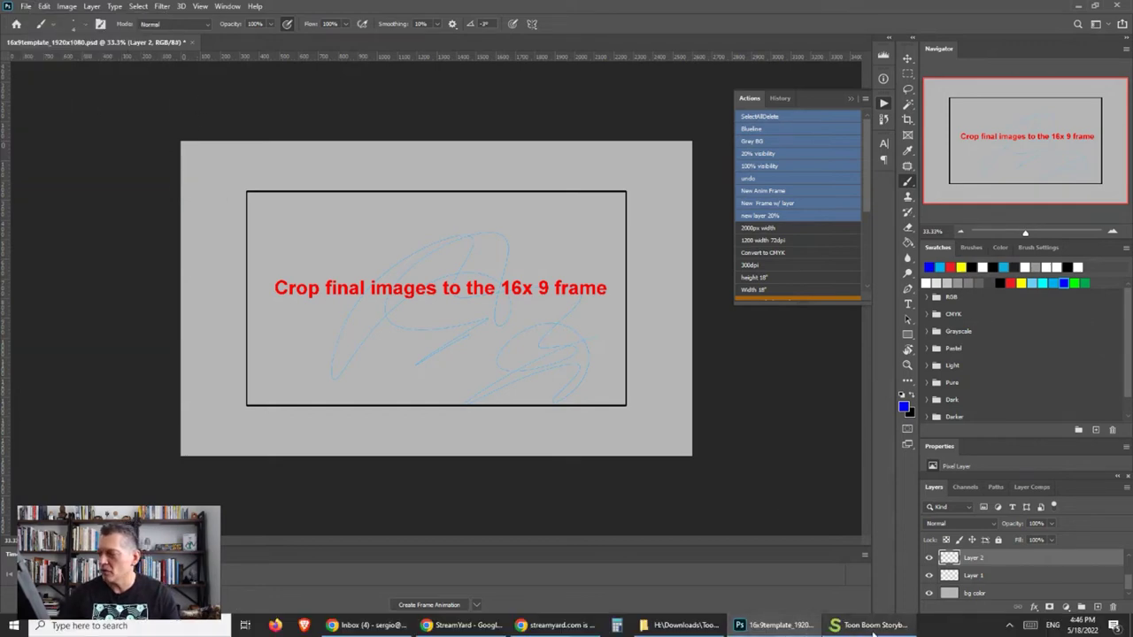
Step: Switch to Storyboard Pro, check which image formats can be imported as layers, and cancel the import
click(871, 625)
click(9, 19)
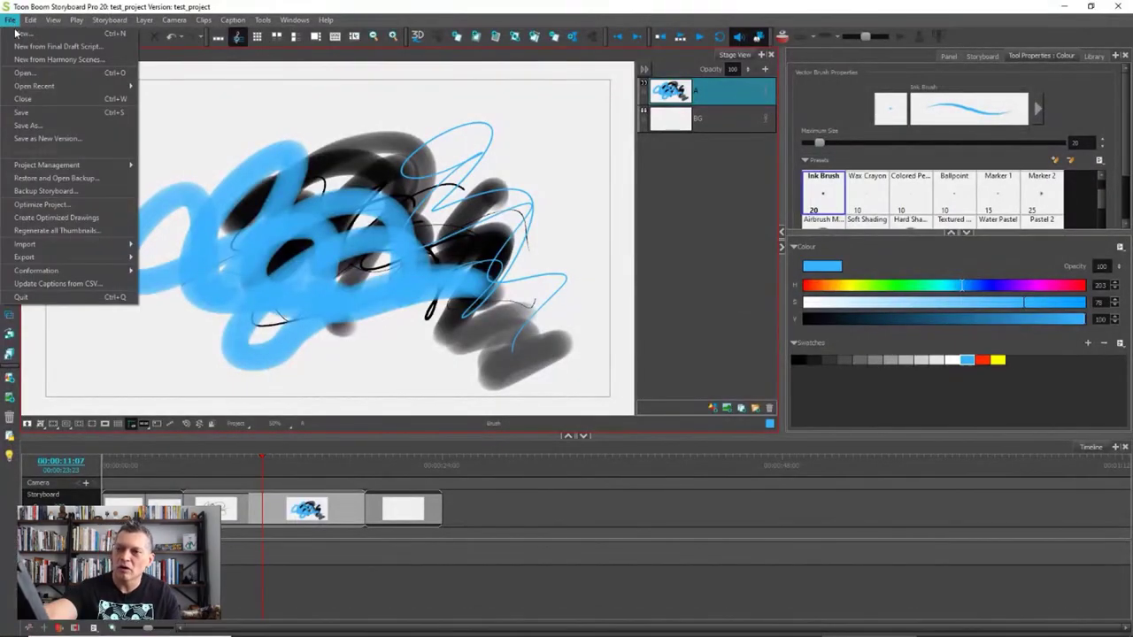
mouse_move(115, 244)
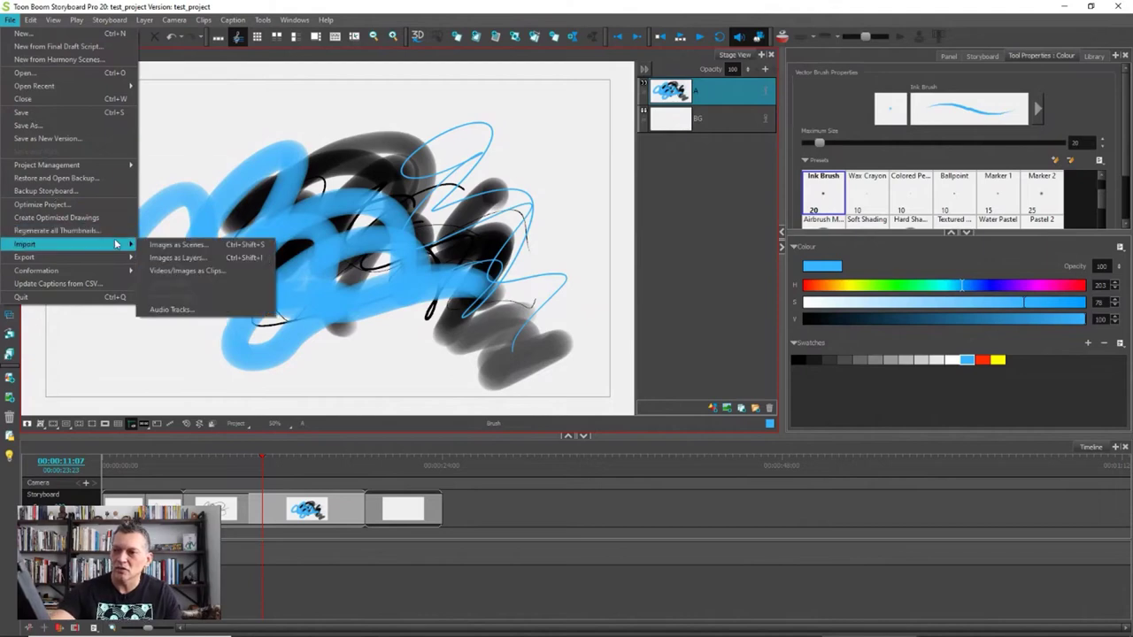
click(247, 259)
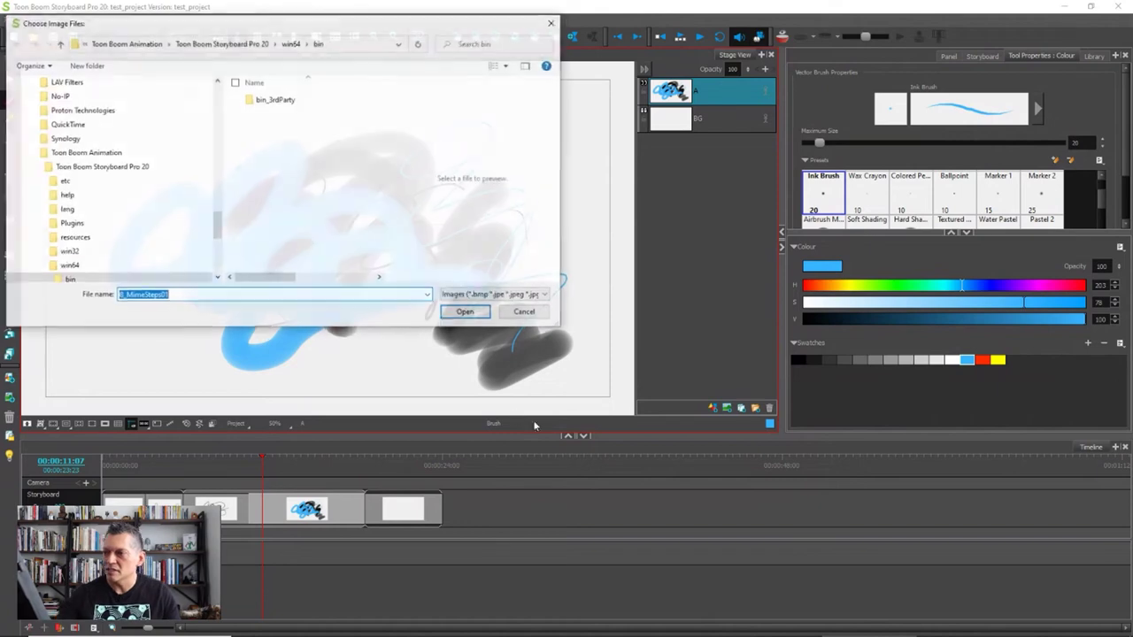
click(494, 295)
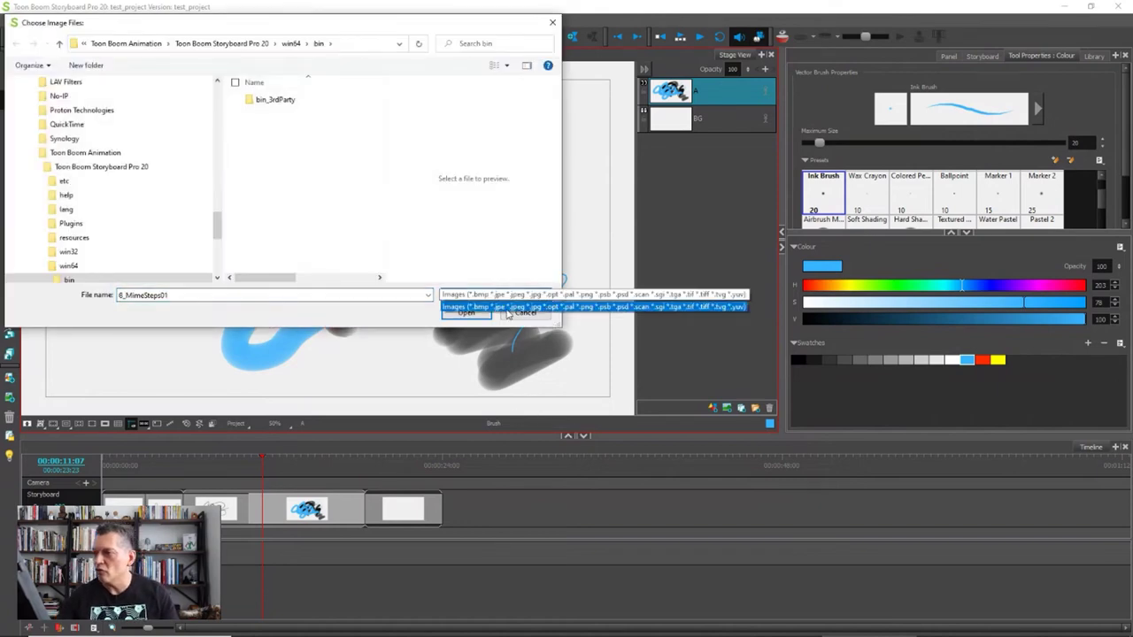
click(712, 311)
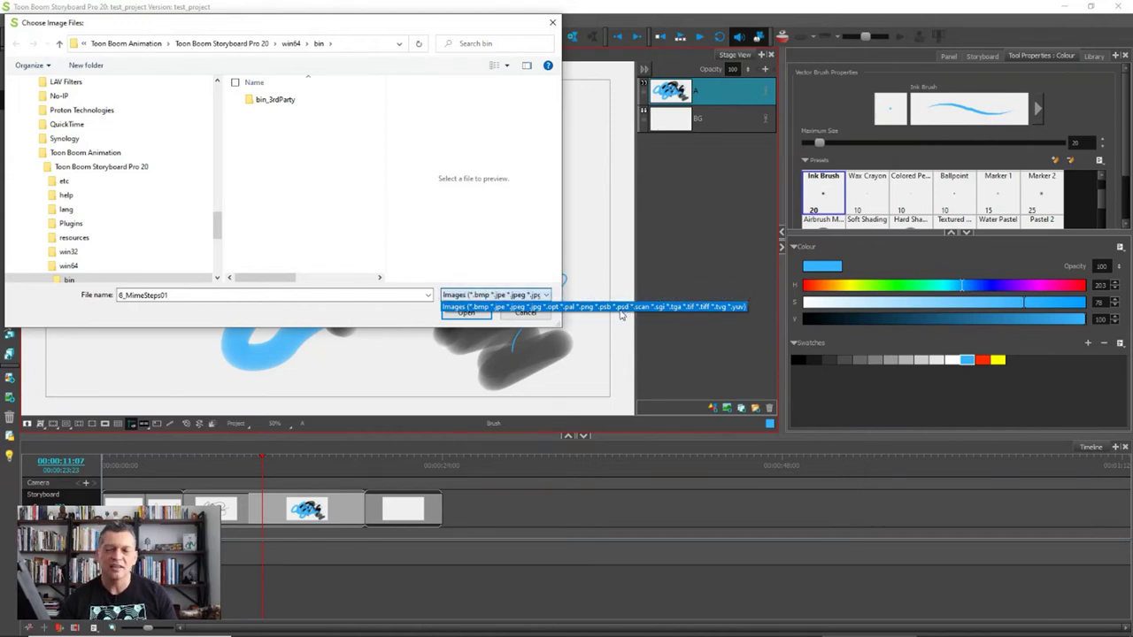
click(522, 322)
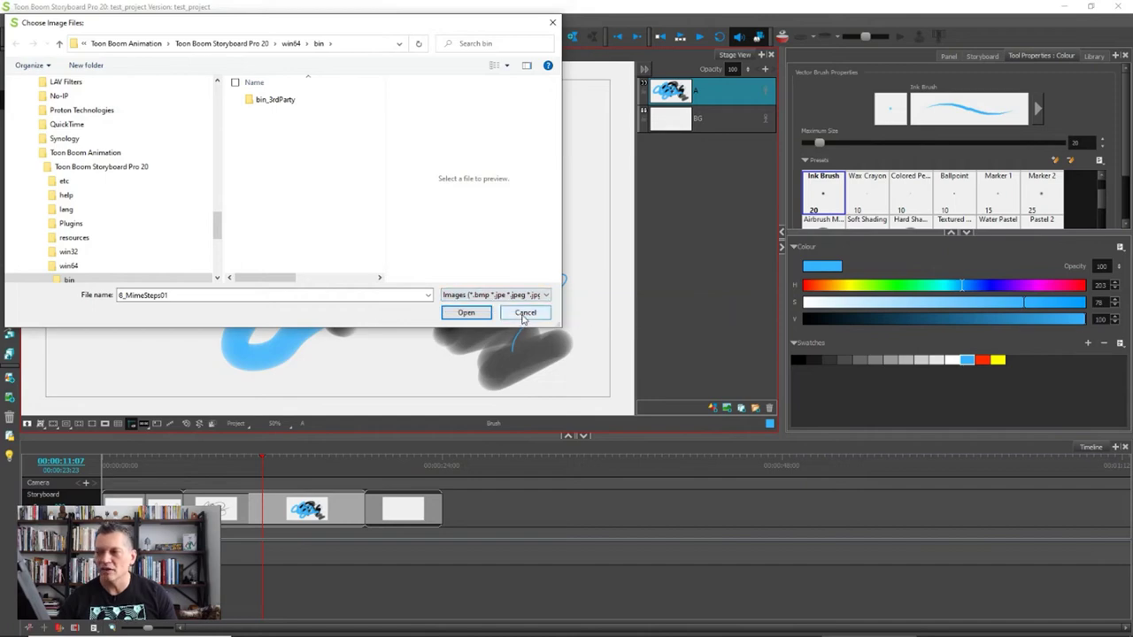
click(523, 321)
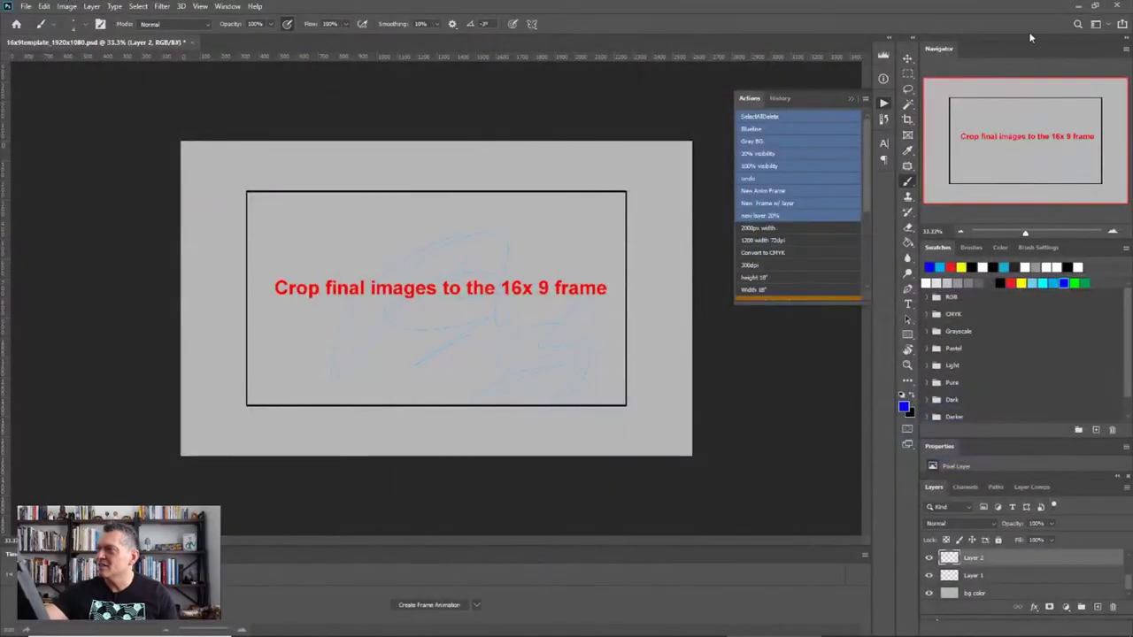
Step: Minimize Photoshop, launch Autodesk SketchBook from the desktop and draw a loose looping line on Layer1
click(1077, 5)
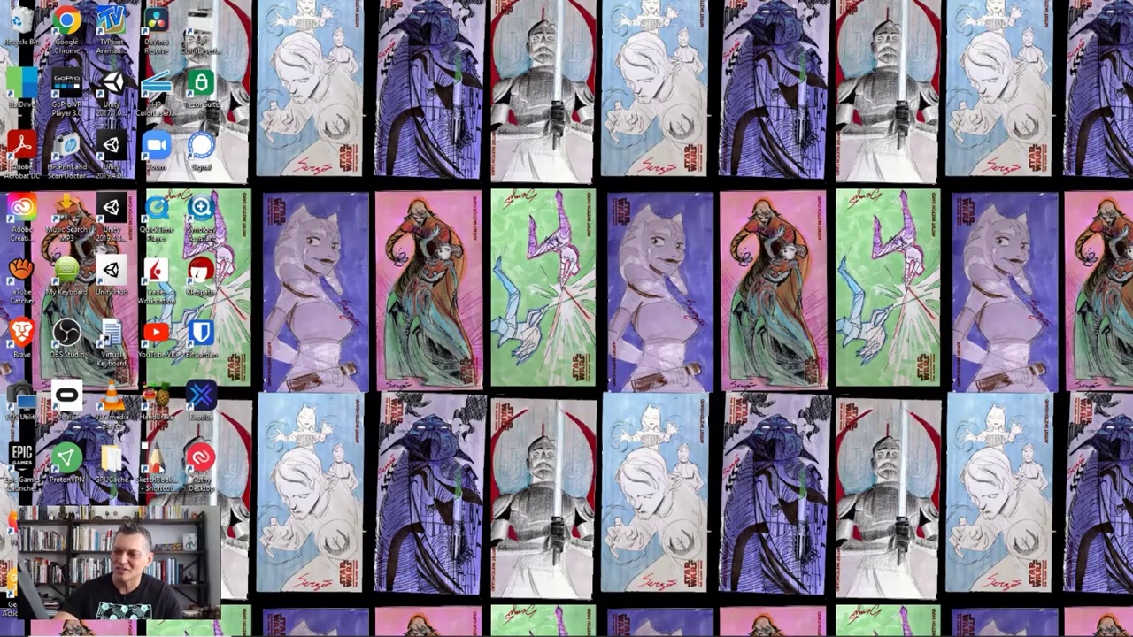
double_click(166, 462)
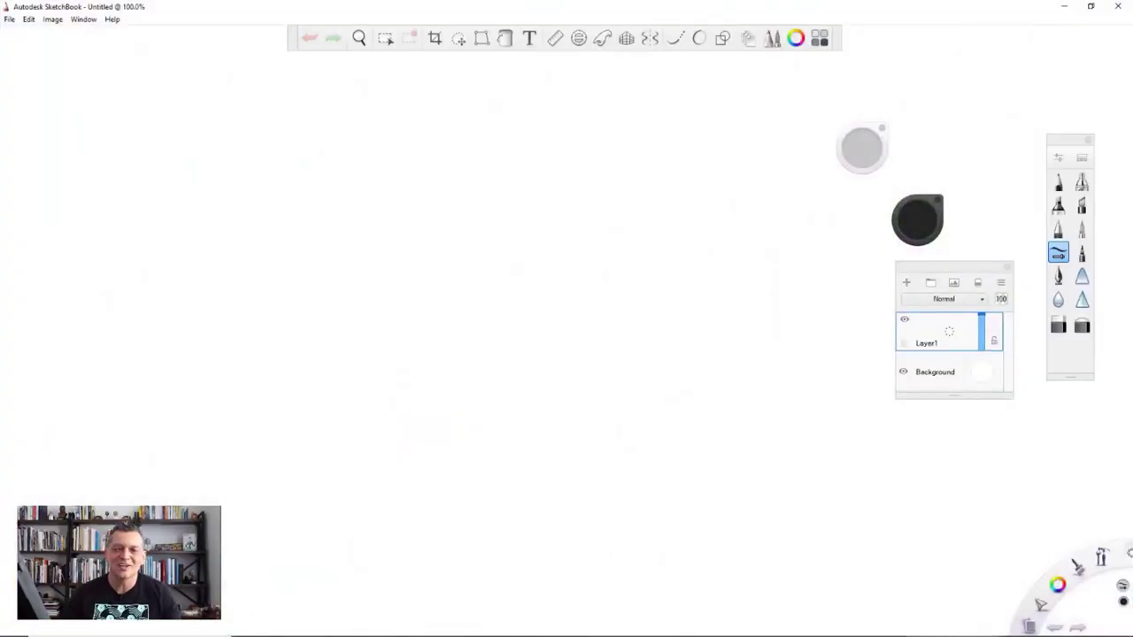
mouse_move(217, 437)
mouse_down()
mouse_move(494, 218)
mouse_move(441, 205)
mouse_move(346, 394)
mouse_move(642, 282)
mouse_move(501, 332)
mouse_move(619, 371)
mouse_move(673, 375)
mouse_up()
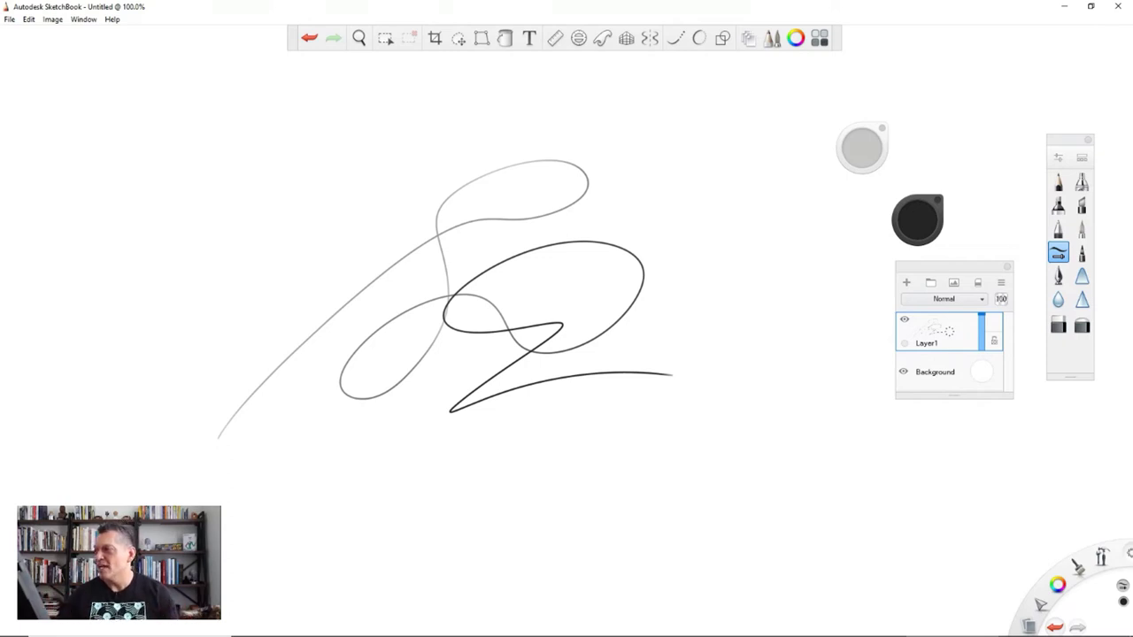
Step: Add a new layer above Layer1, and clear the looping line from Layer1
click(931, 283)
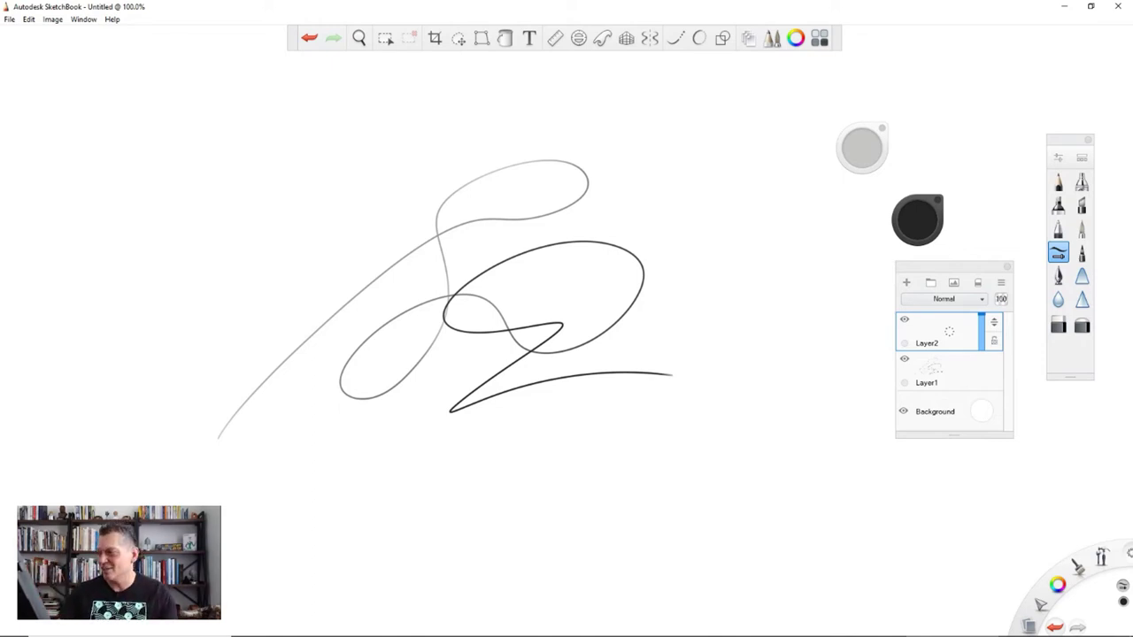
click(938, 376)
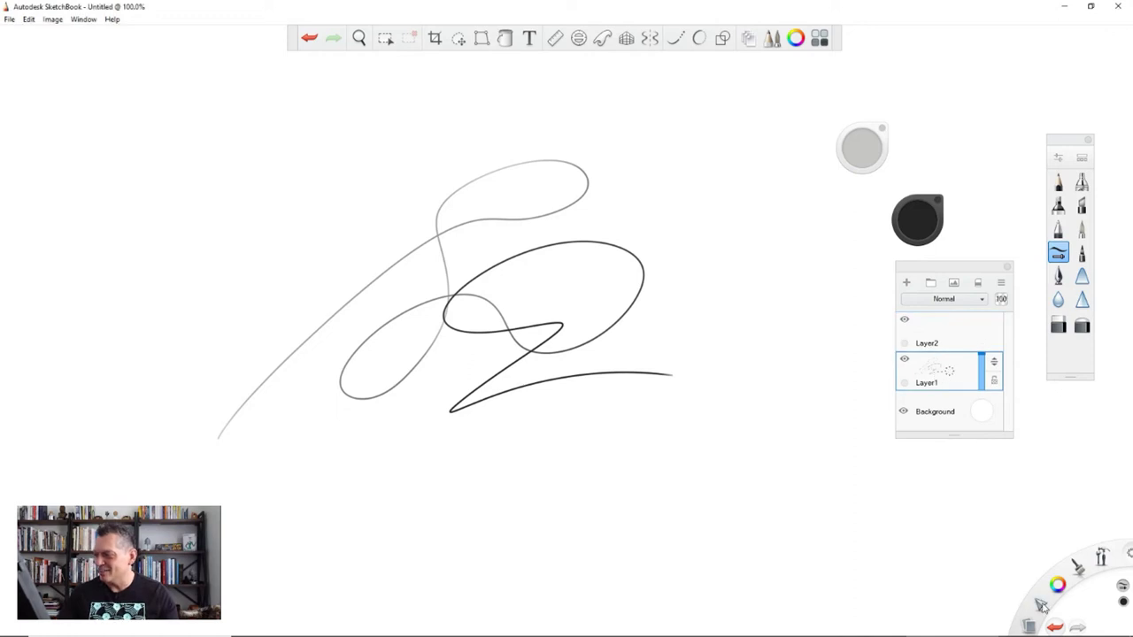
key(Delete)
Step: Sketch a large, rough rectangular storyboard frame freehand on Layer1
mouse_move(256, 190)
mouse_down()
mouse_move(325, 172)
mouse_move(751, 185)
mouse_move(754, 498)
mouse_up()
drag(227, 475, 754, 473)
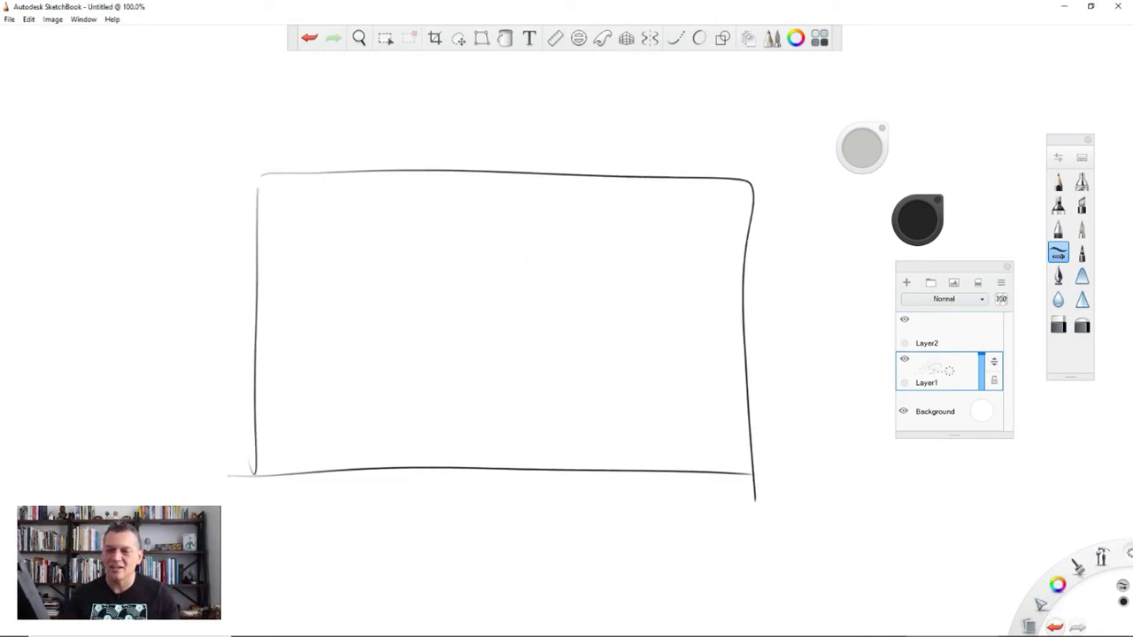